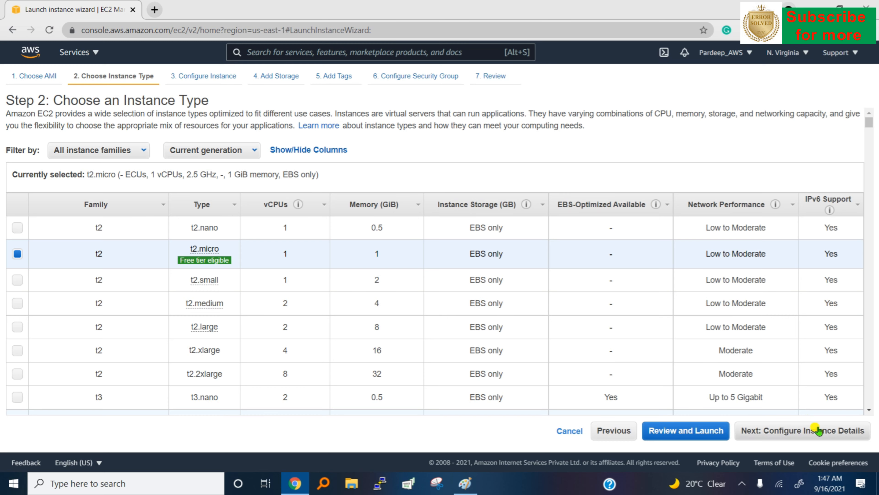
Step: Configure the instance details with the default VPC, the us-east-1a subnet and auto-assigned public IP enabled, and continue to storage
left_click(818, 429)
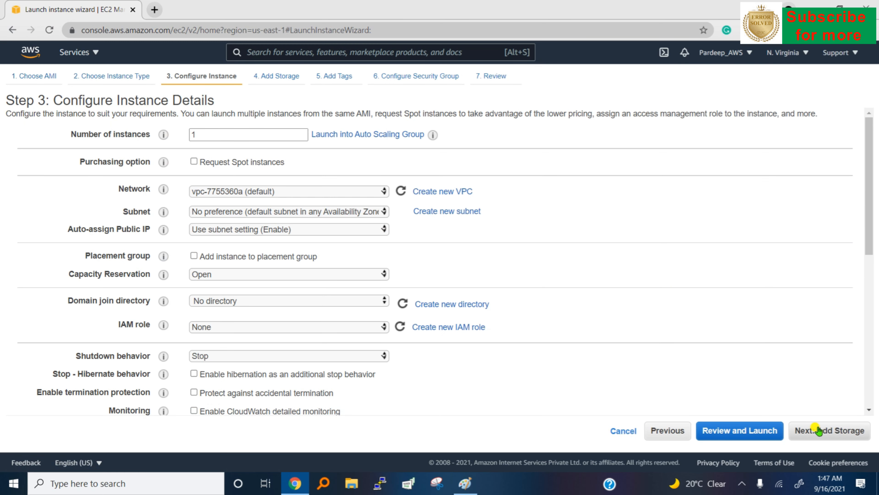
left_click(300, 189)
left_click(301, 208)
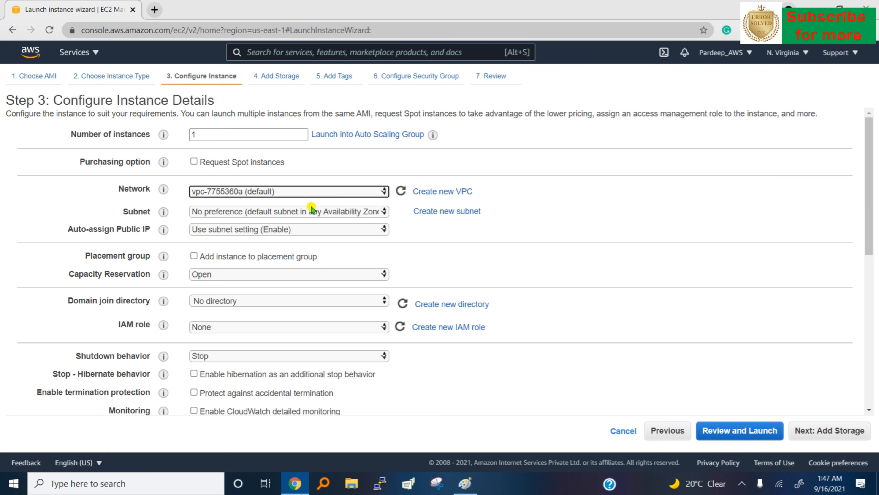
left_click(325, 213)
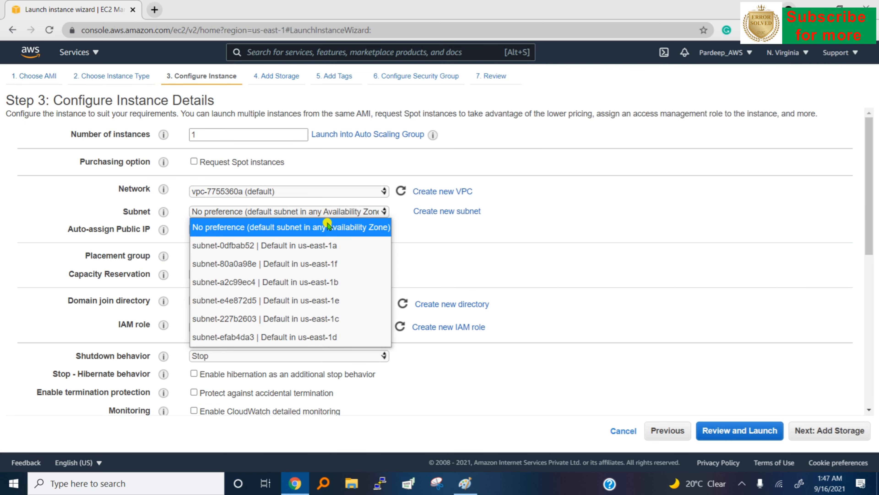
left_click(331, 246)
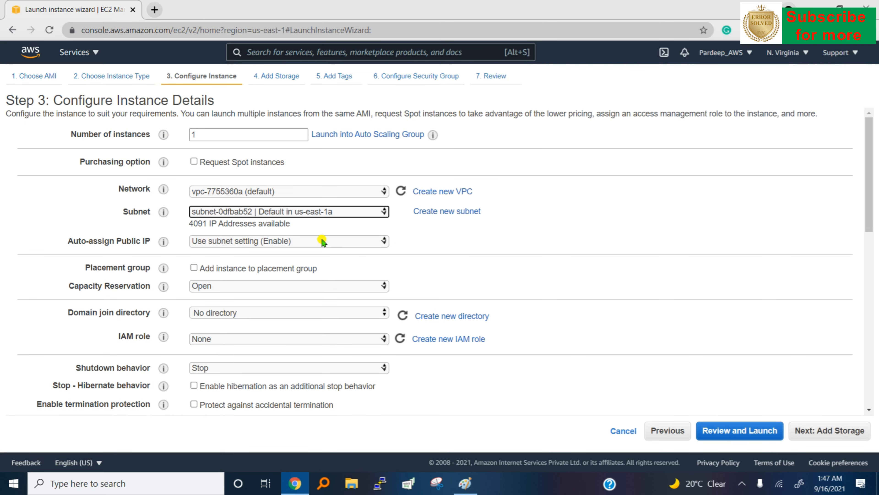
left_click(326, 242)
left_click(310, 273)
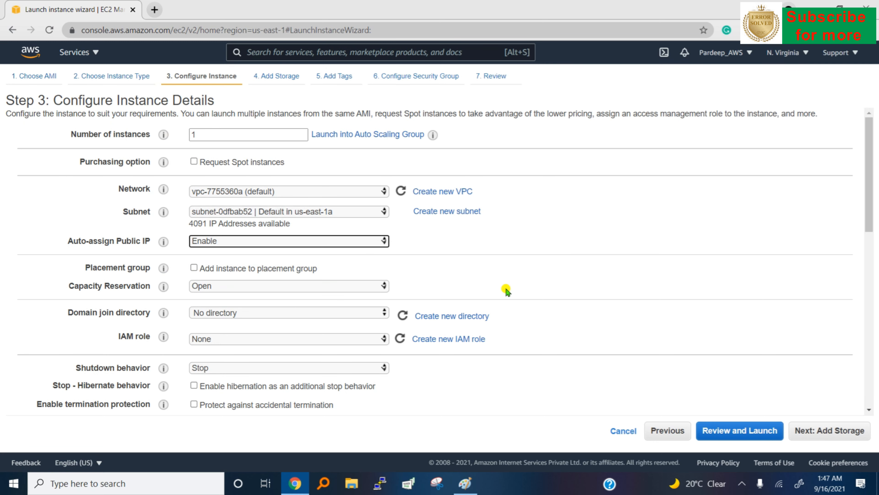
scroll(507, 289, "down", 5)
left_click(840, 431)
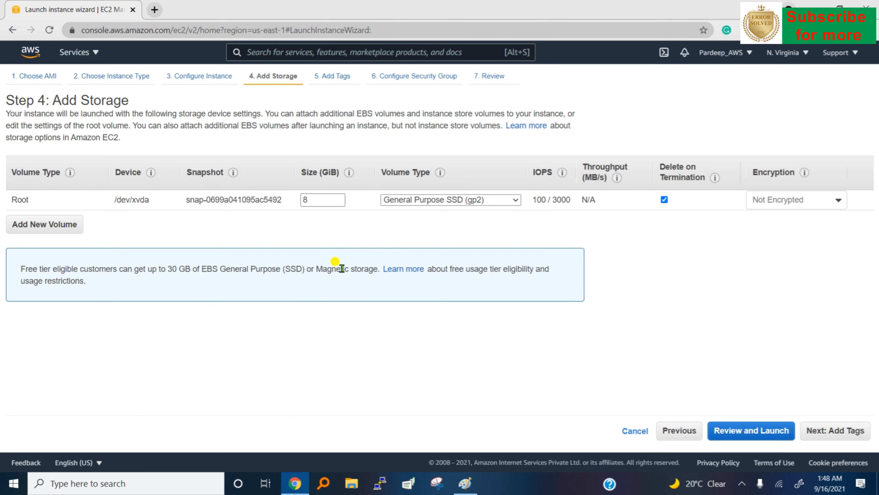
Step: Try to set the root volume size to 2 GiB and continue to the tags
double_click(312, 197)
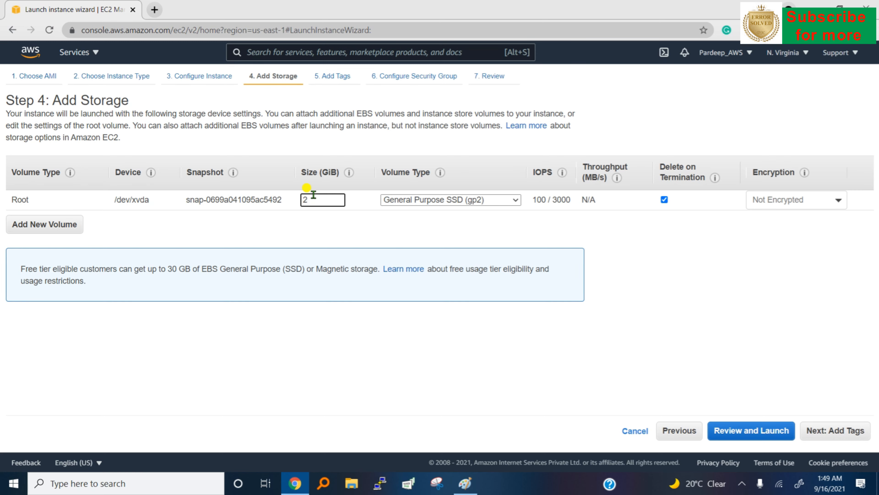
type("2")
left_click(838, 432)
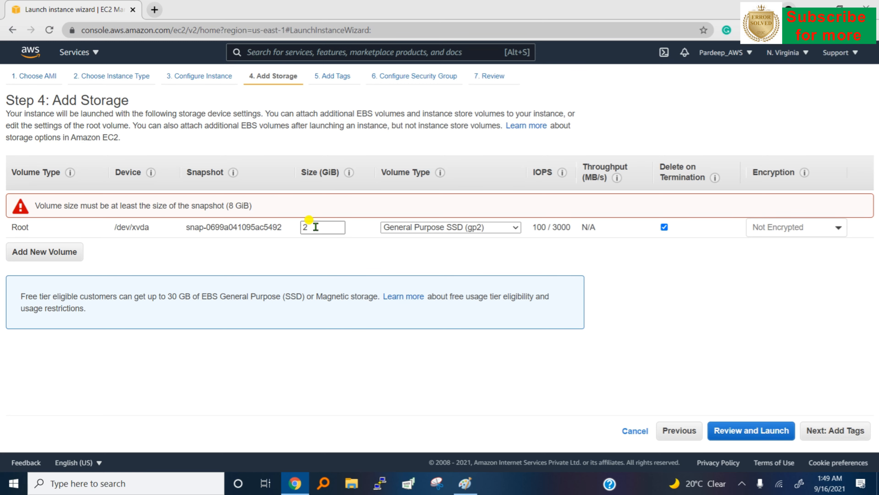
Step: Set the root volume size to 8 GiB and continue to the tags
double_click(323, 227)
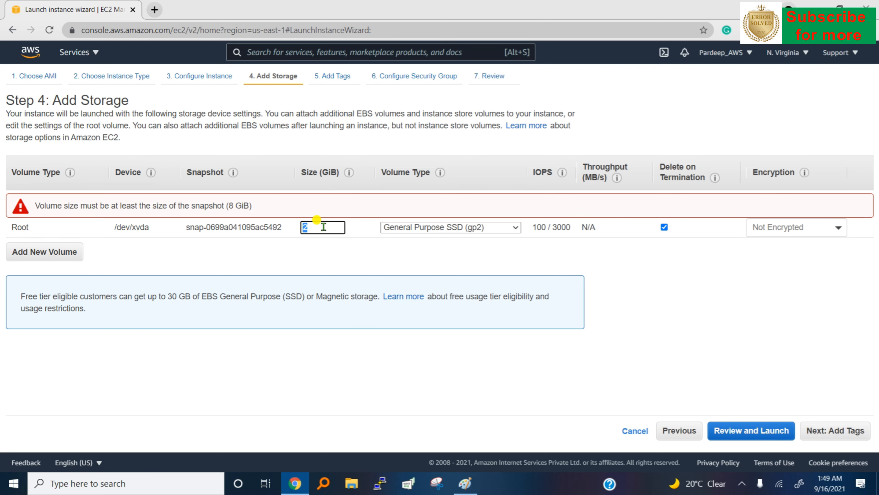
type("8")
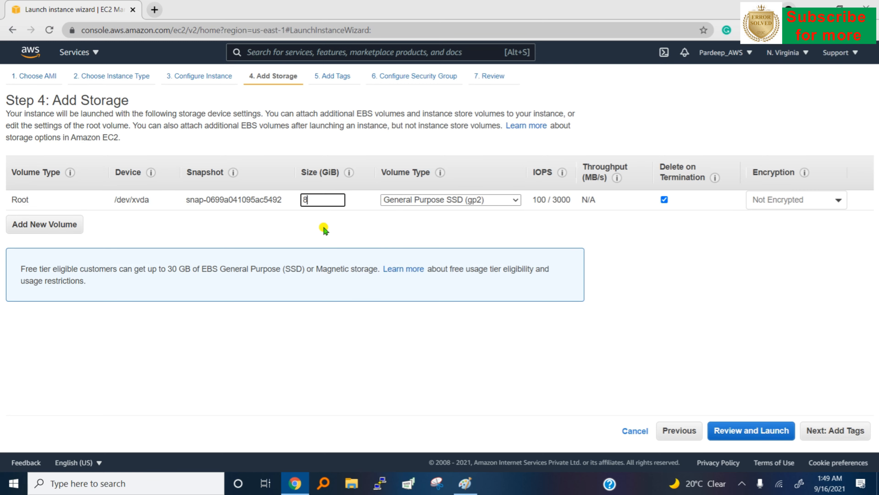
left_click(835, 431)
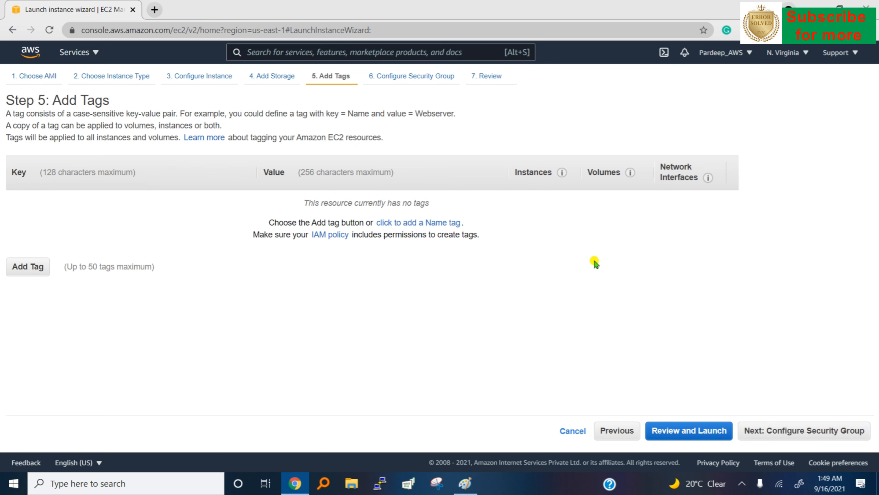
Step: Skip the tags, set the new security group's rule type to All traffic, and continue to the launch review
left_click(793, 430)
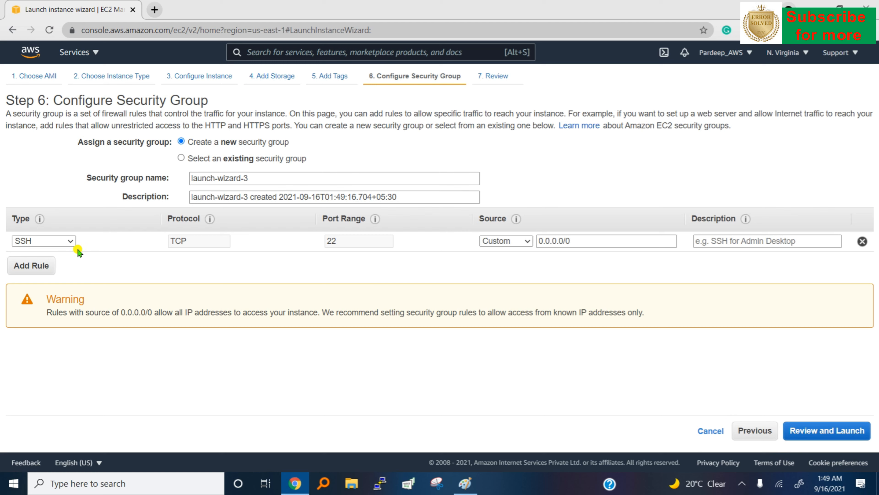
left_click(69, 241)
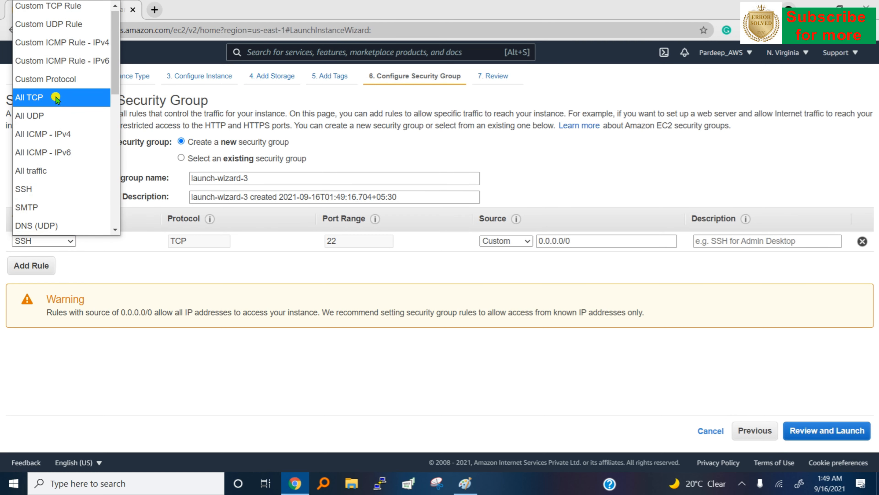
left_click(52, 167)
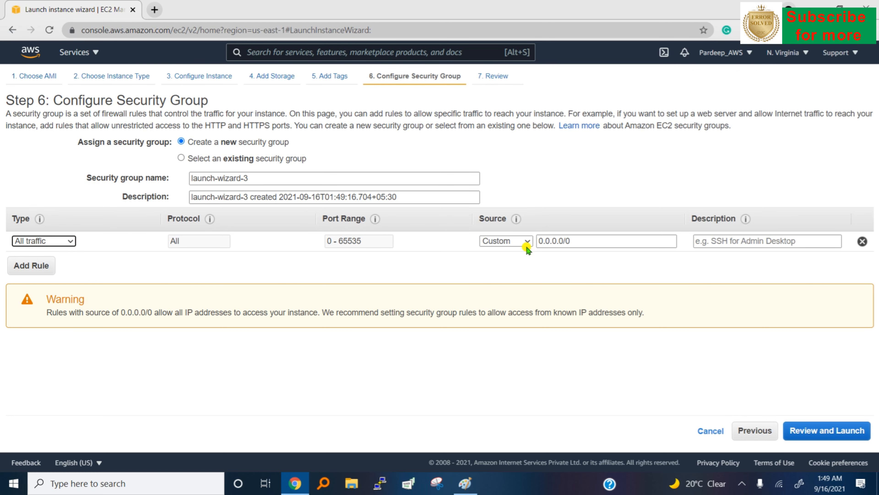
left_click(818, 423)
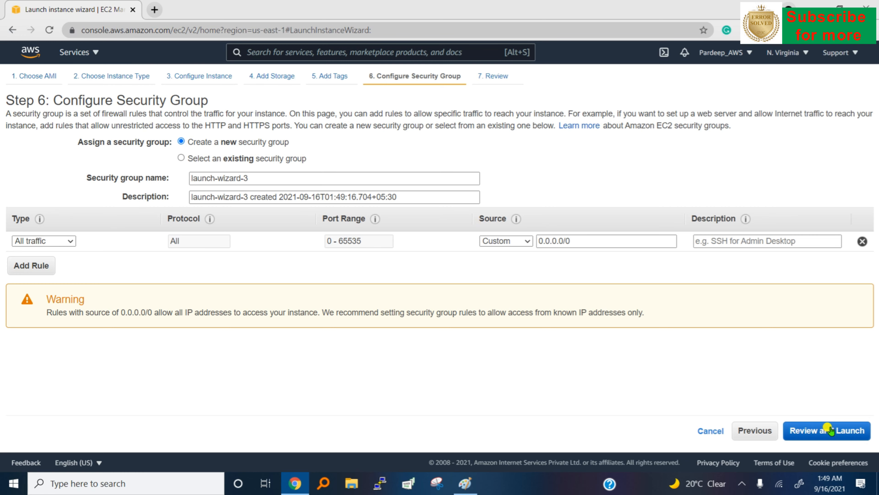
Step: Launch the instance with the existing key pair pk_aws_key, acknowledging access to the private key file
scroll(496, 265, "down", 4)
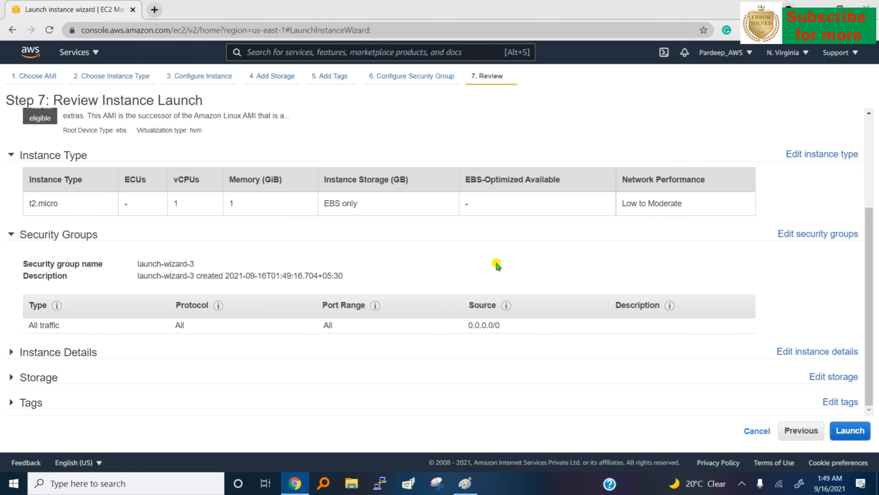
left_click(848, 429)
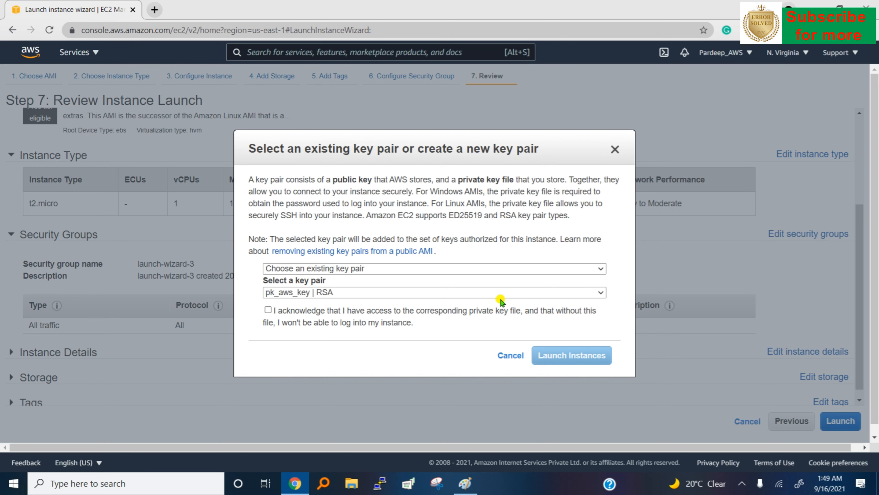
left_click(267, 309)
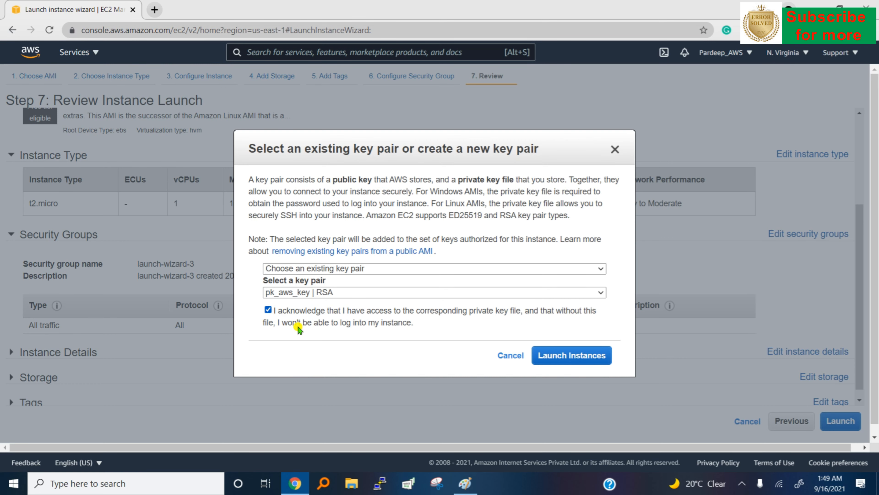
left_click(591, 357)
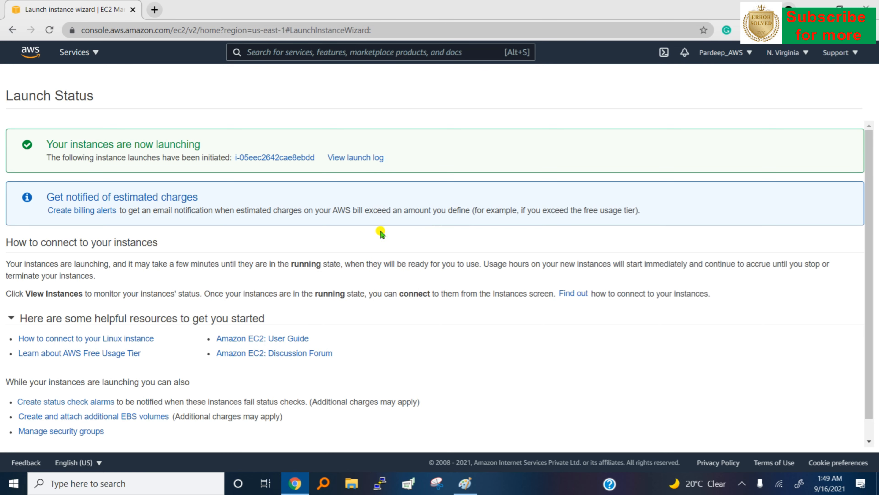
Step: View the newly launched instance's summary and return to the full instances list
left_click(258, 158)
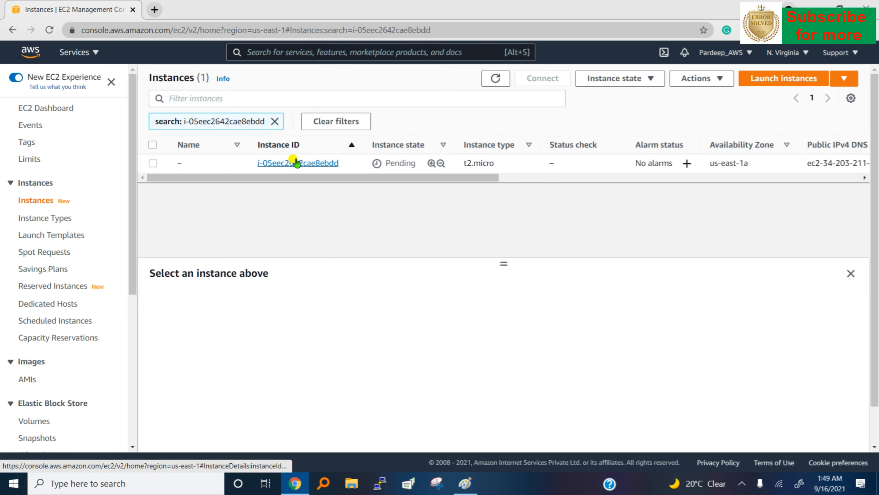
left_click(296, 163)
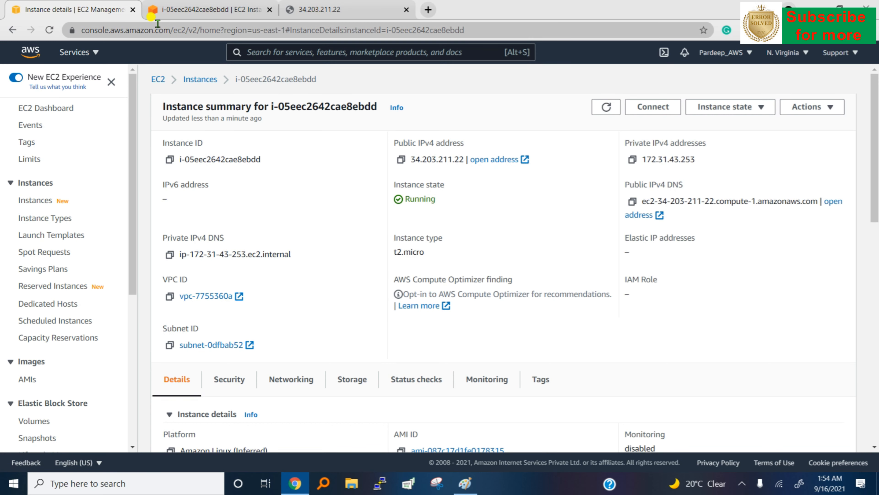
left_click(198, 79)
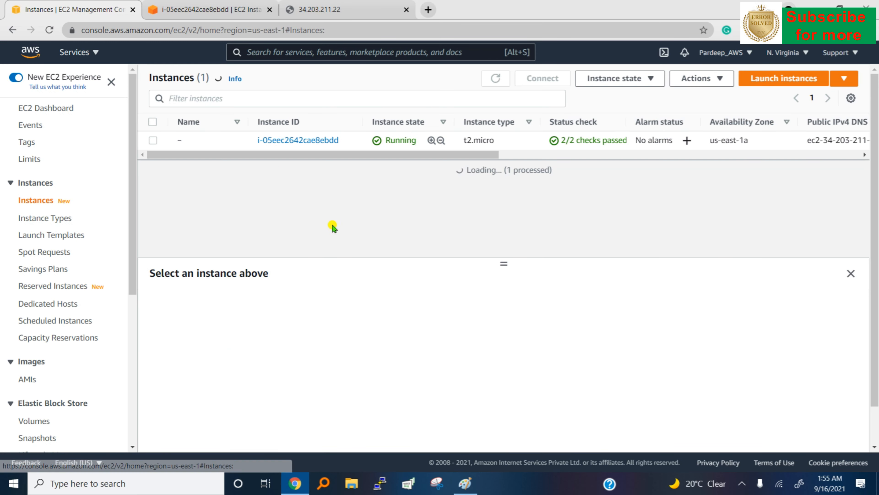
Step: Select the running t2.micro instance and start a Launch more like this request from it
left_click(153, 140)
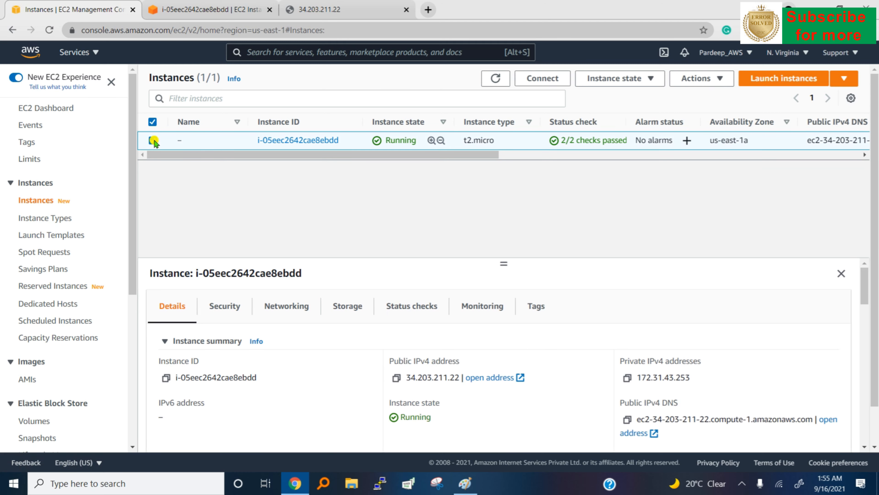
left_click(705, 80)
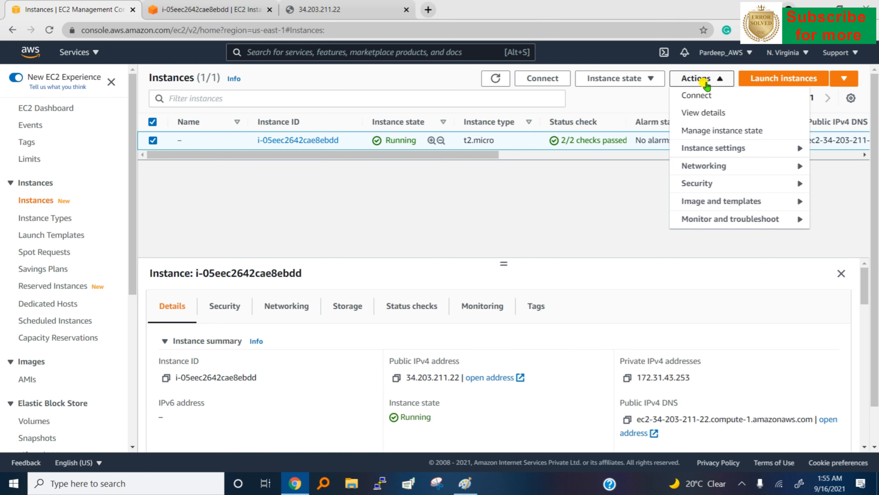
left_click(725, 219)
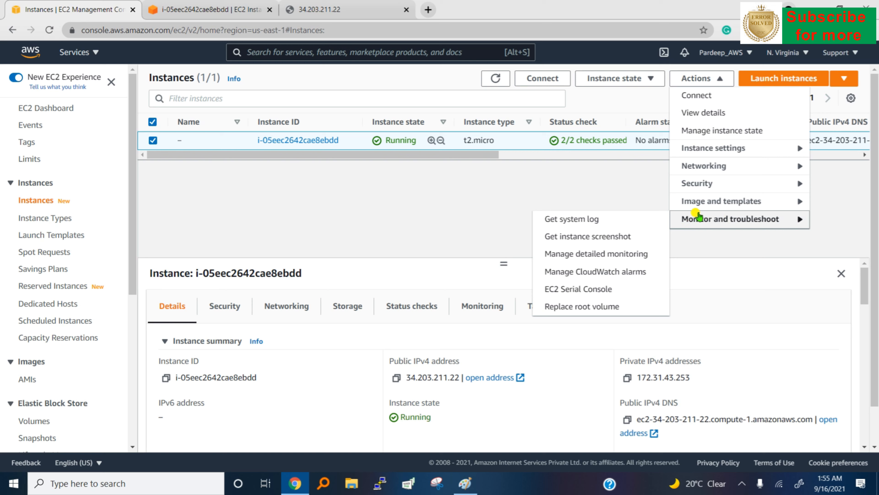
left_click(711, 203)
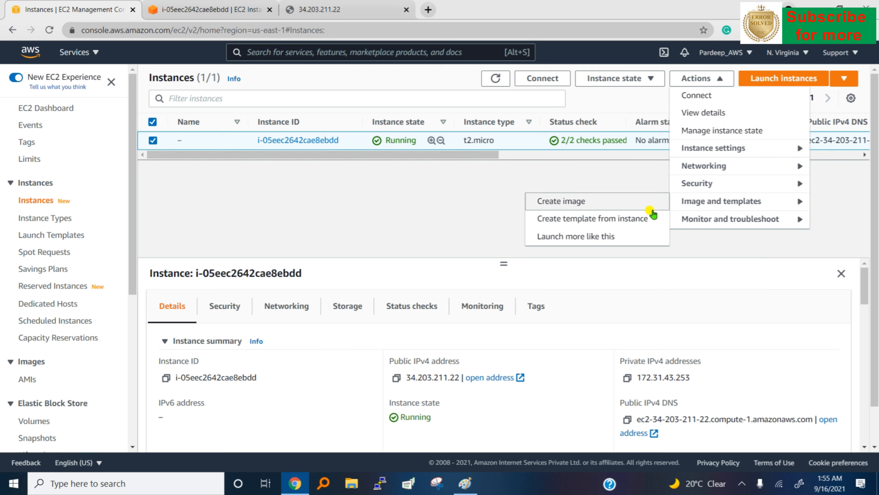
left_click(611, 237)
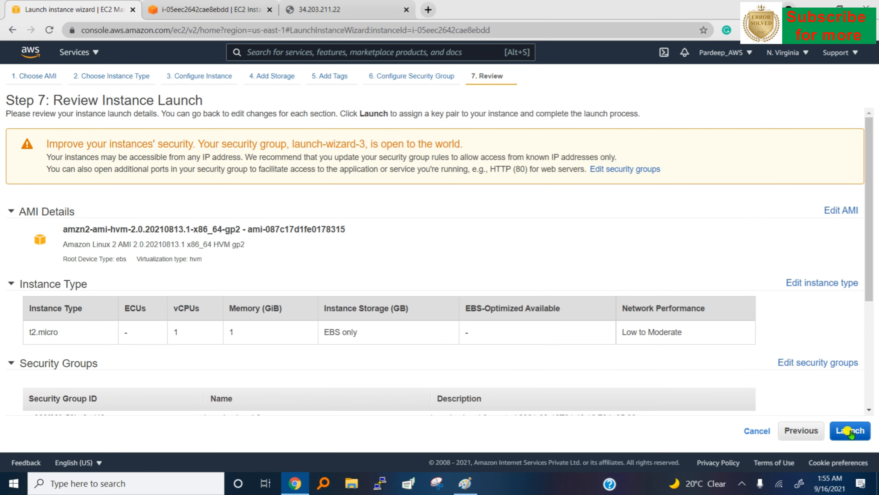
Step: Return to the image choice, select amzn2-ami-hvm-2.0.20210813.1-x86_64-gp2, keep t2.micro and continue to the instance details
scroll(723, 329, "down", 2)
scroll(719, 318, "up", 2)
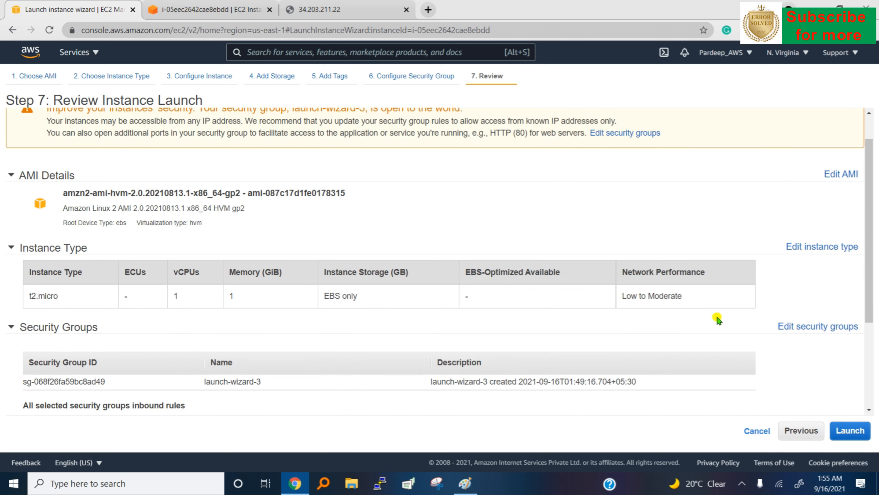
left_click(37, 80)
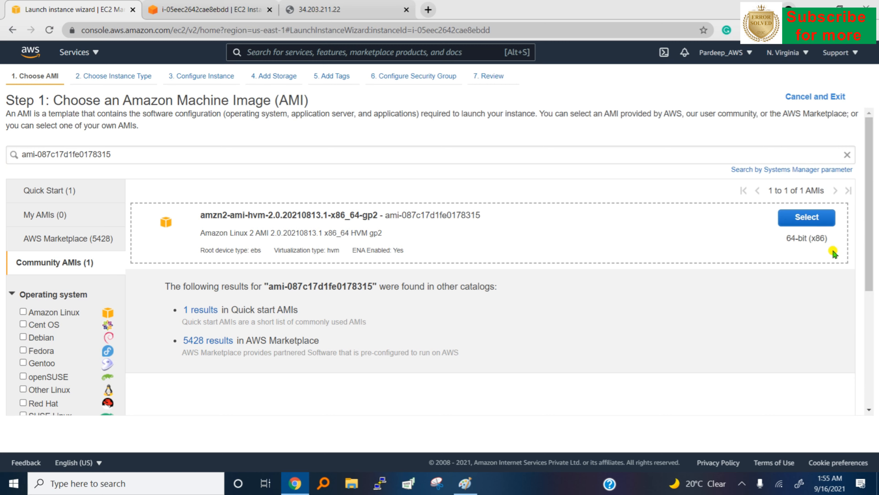
left_click(808, 219)
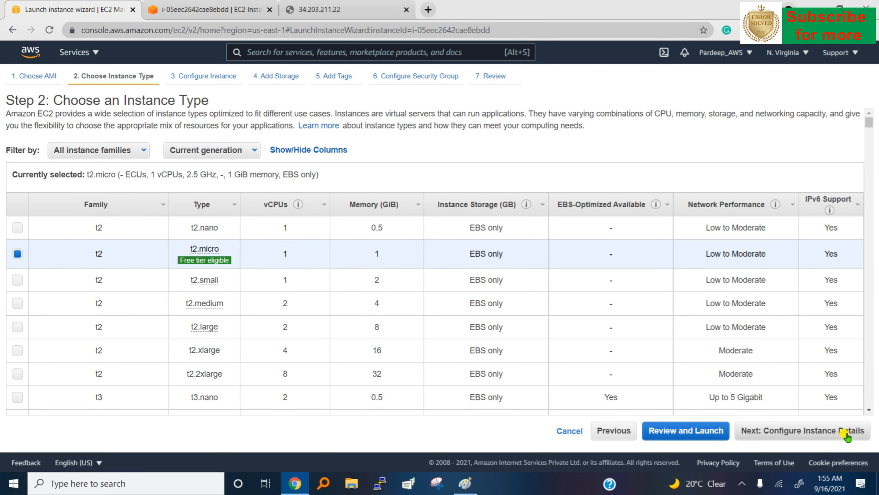
left_click(846, 435)
Step: Add the -y option to the yum install httpd line of the user data script
scroll(464, 320, "down", 3)
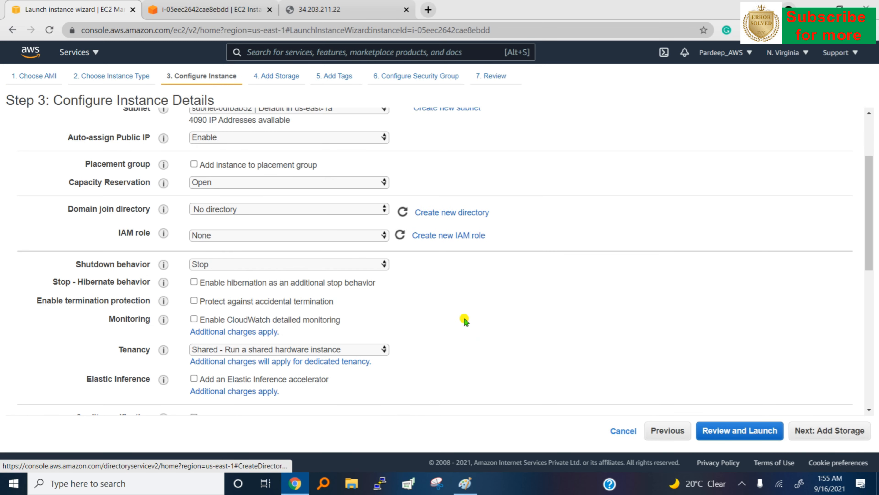
scroll(464, 320, "down", 10)
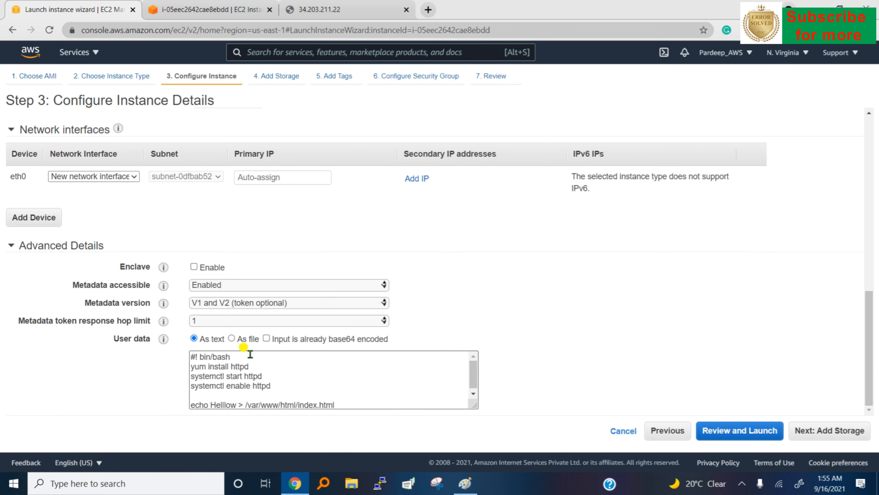
left_click(250, 353)
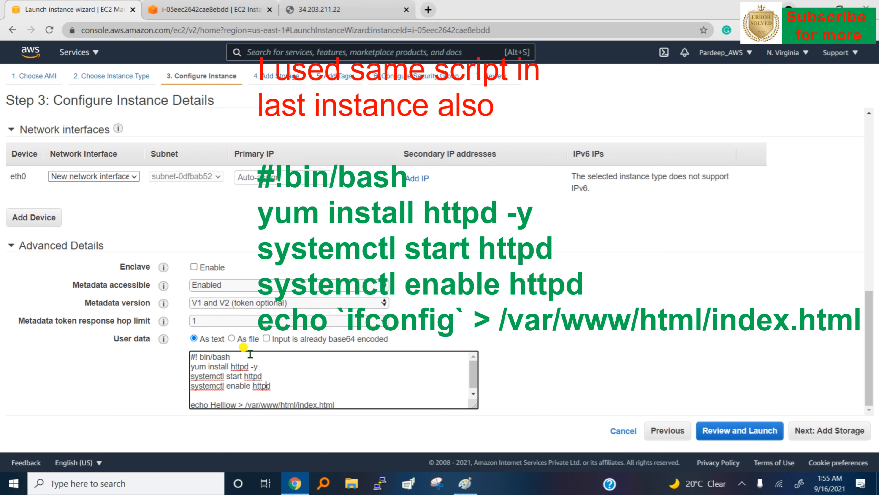
Step: Replace Helllow with `ifconfig` in backticks in the user data script's echo line that writes /var/www/html/index.html
key("Down")
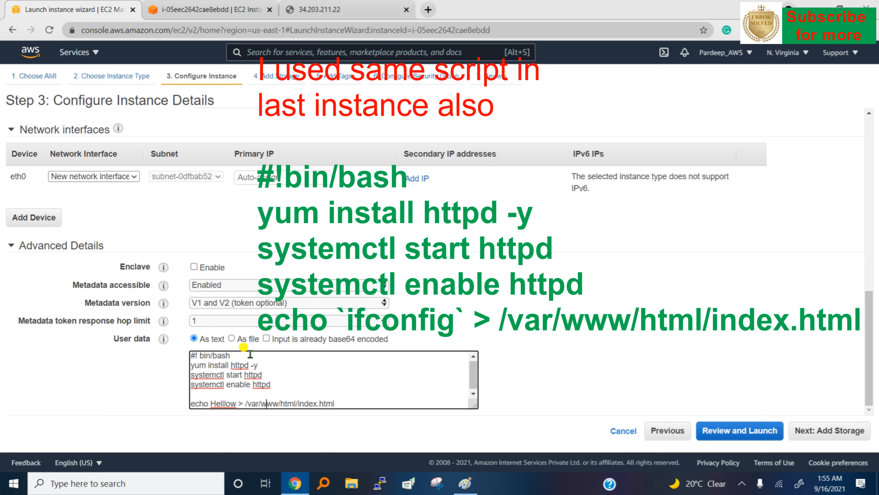
key("BackSpace")
key("BackSpace")
key("BackSpace")
key("BackSpace")
key("BackSpace")
key("BackSpace")
key("BackSpace")
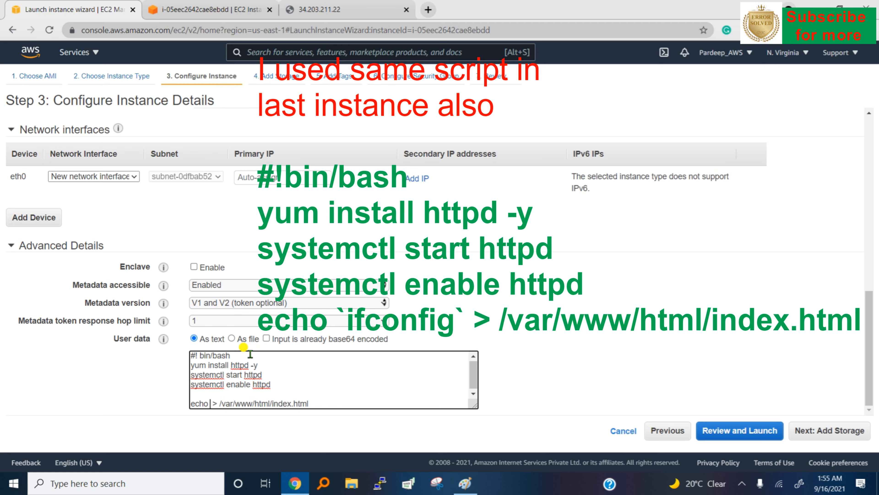
type("`")
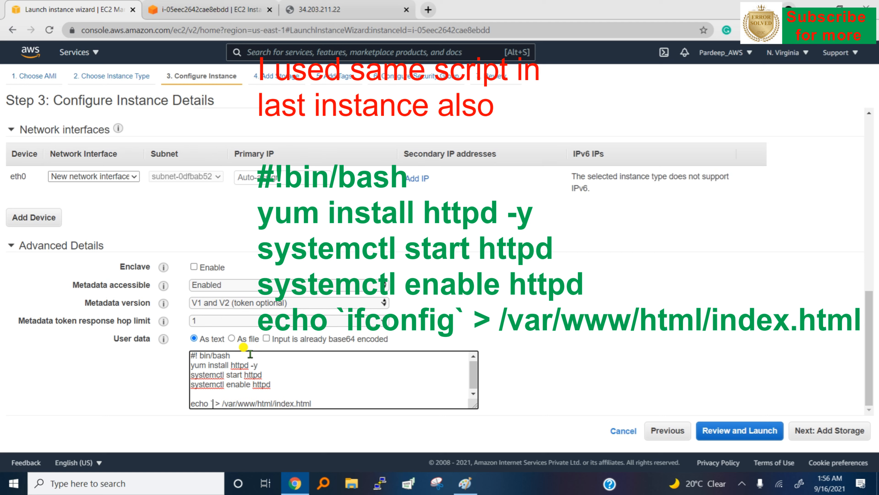
type("infod")
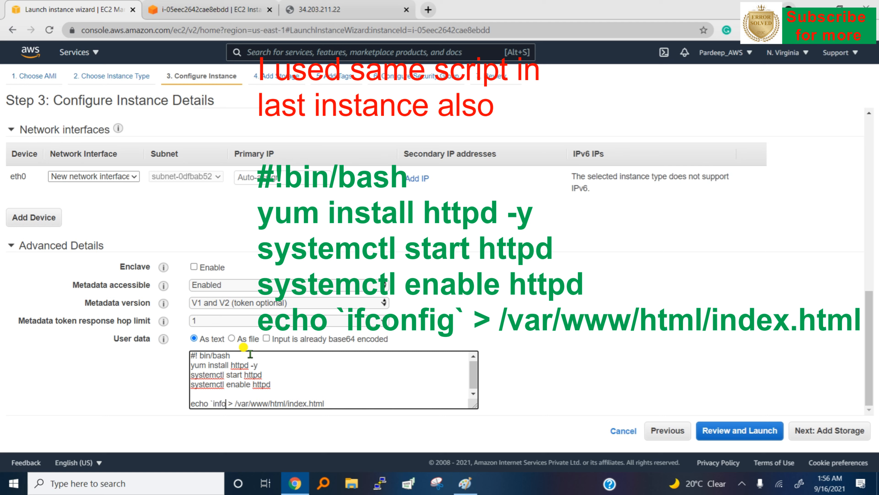
type("fig")
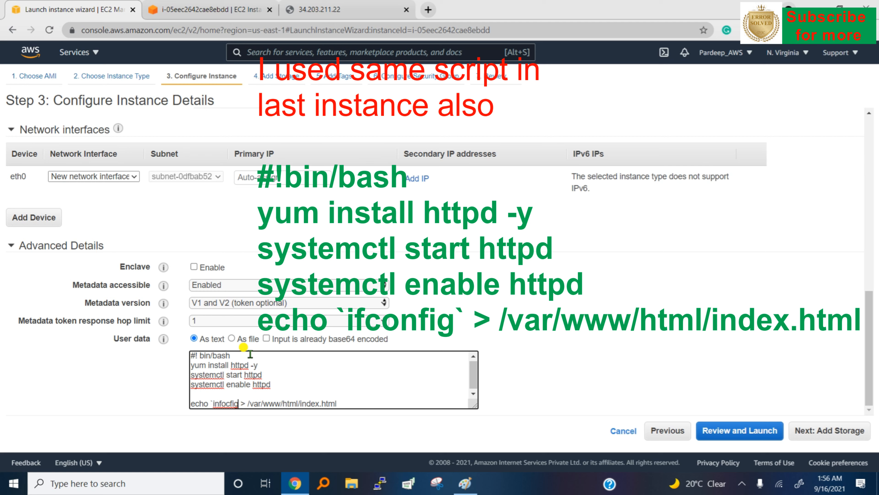
type("`")
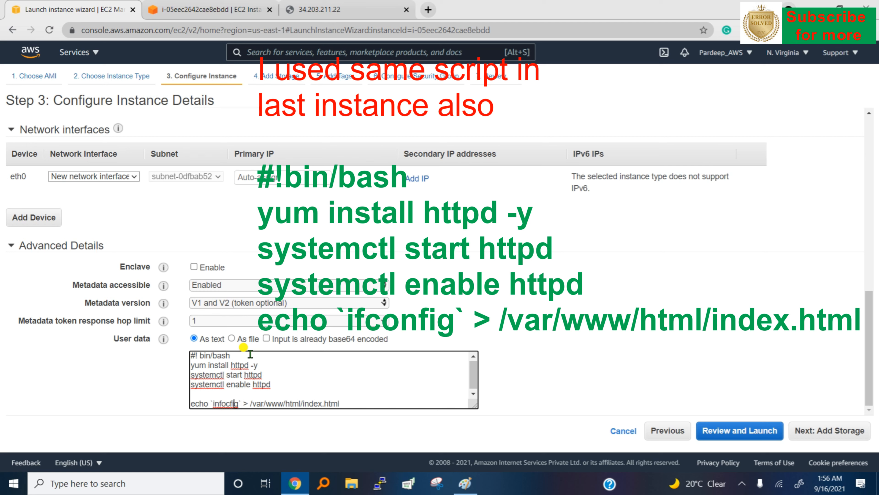
key("BackSpace")
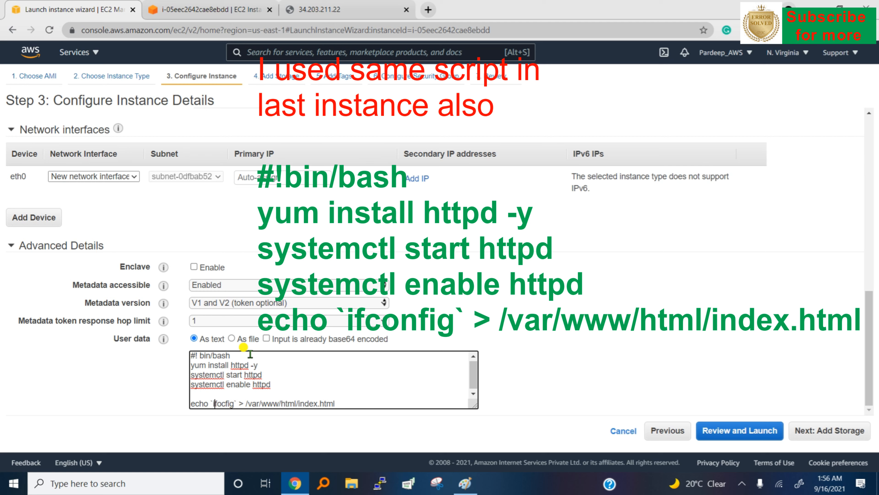
key("BackSpace")
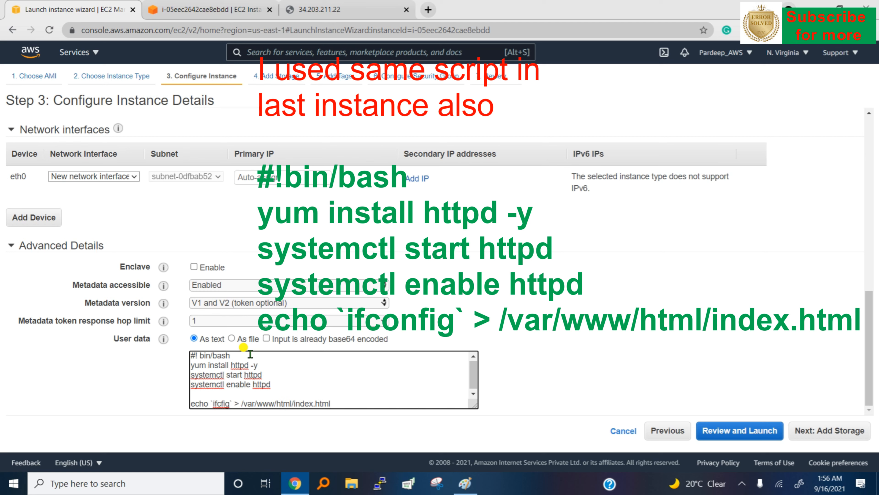
type("on")
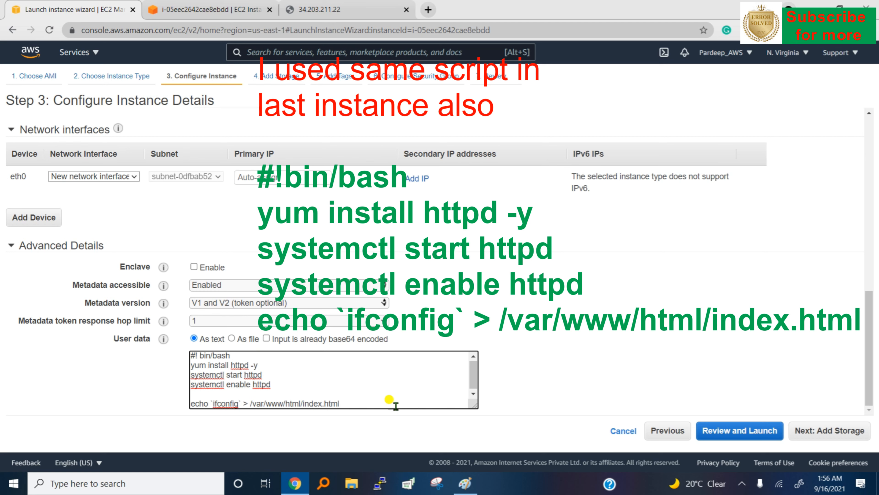
Step: Continue through storage, tags and security group with the existing launch-wizard-3 group selected, and review the launch settings
left_click(862, 433)
left_click(863, 433)
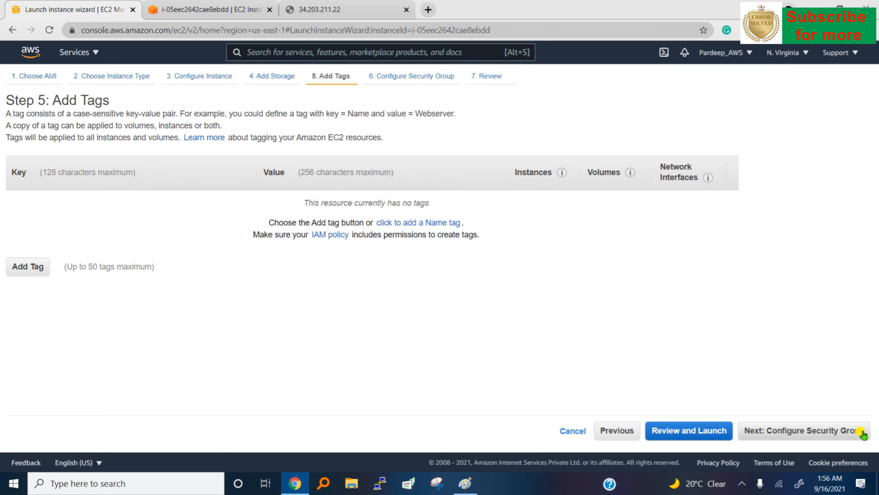
left_click(862, 433)
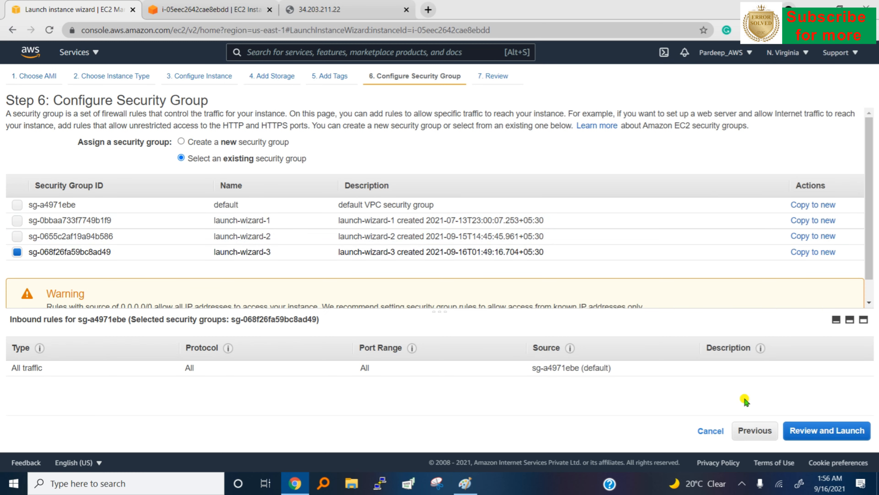
left_click(856, 433)
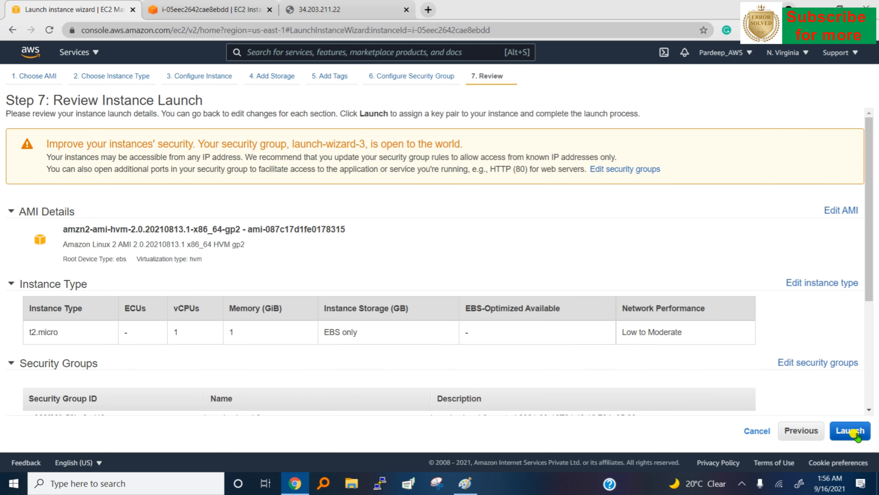
scroll(407, 292, "down", 5)
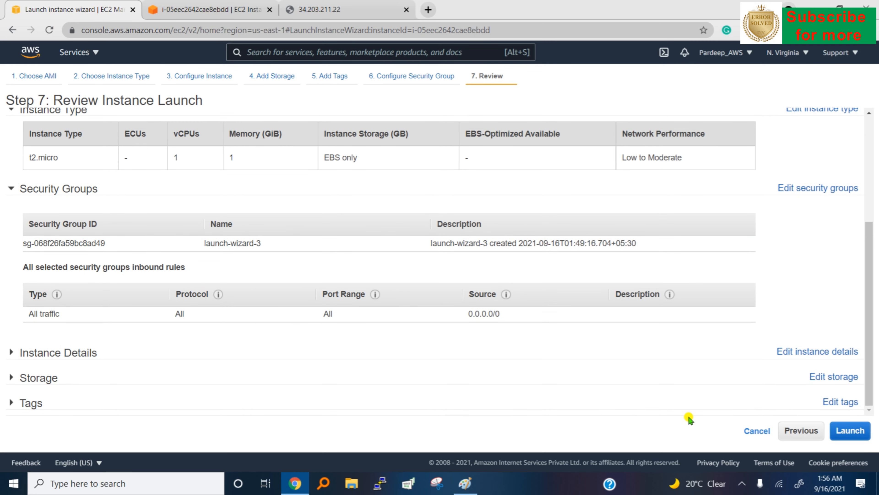
Step: Launch the instance with the existing pk_aws_key key pair, acknowledging access to its private key file
left_click(848, 430)
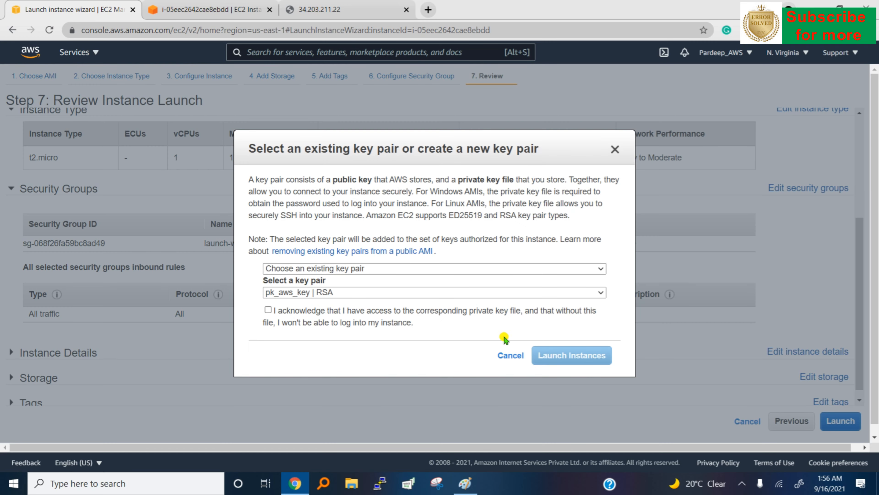
left_click(326, 316)
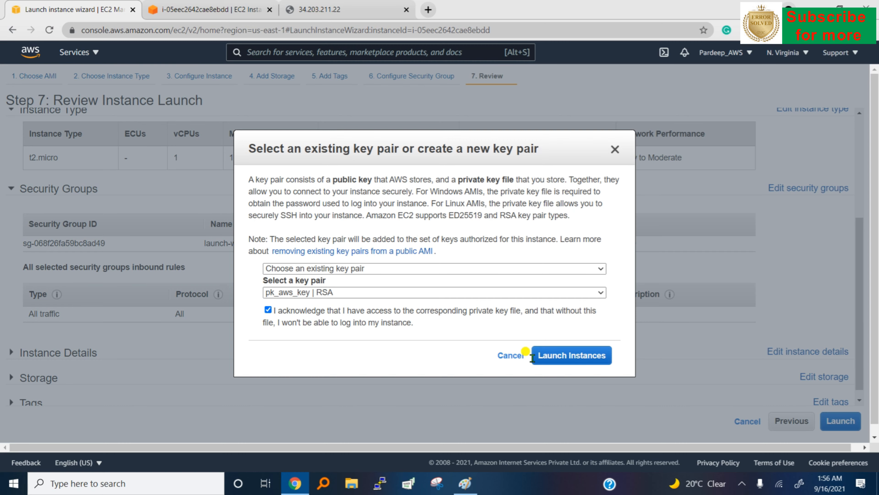
left_click(583, 359)
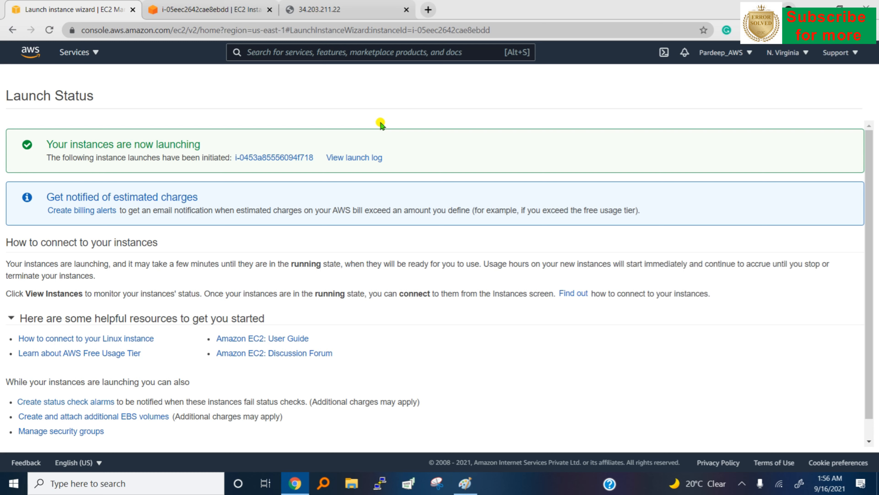
Step: View the launch log and open the summary of the newly launched instance
left_click(354, 159)
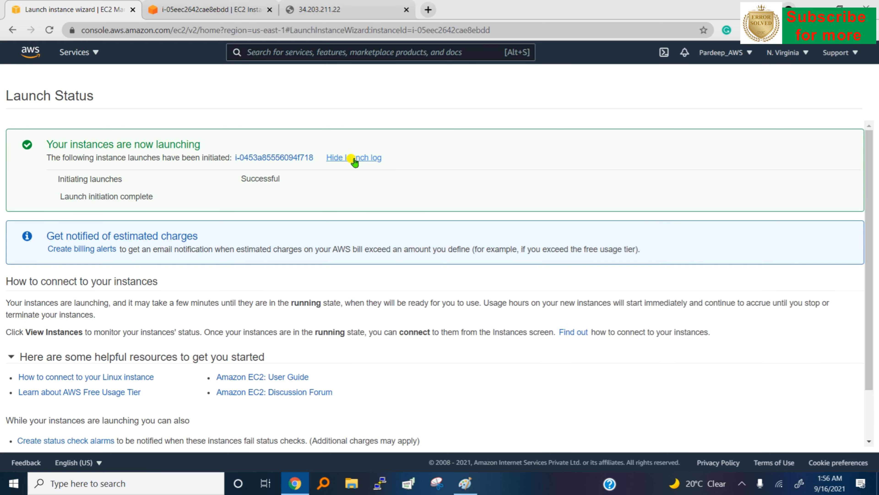
left_click(296, 157)
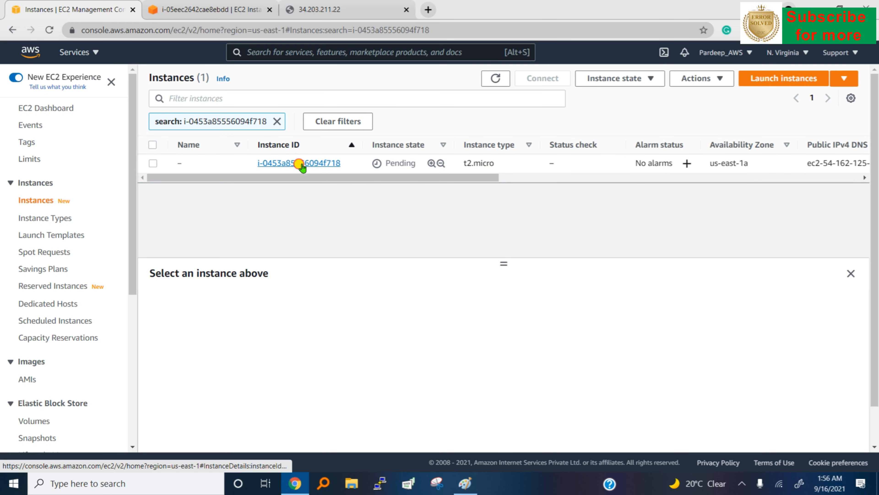
left_click(300, 163)
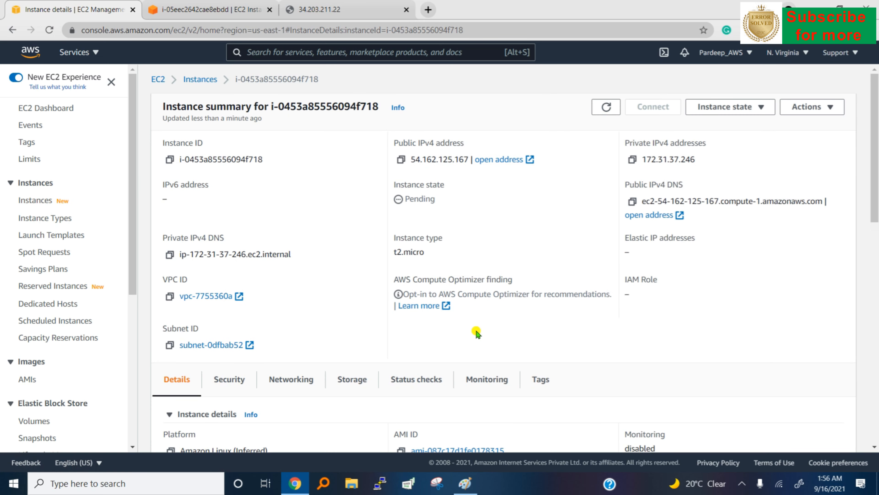
Step: Copy the new instance's public IPv4 address and load it in a new browser tab
left_click(401, 160)
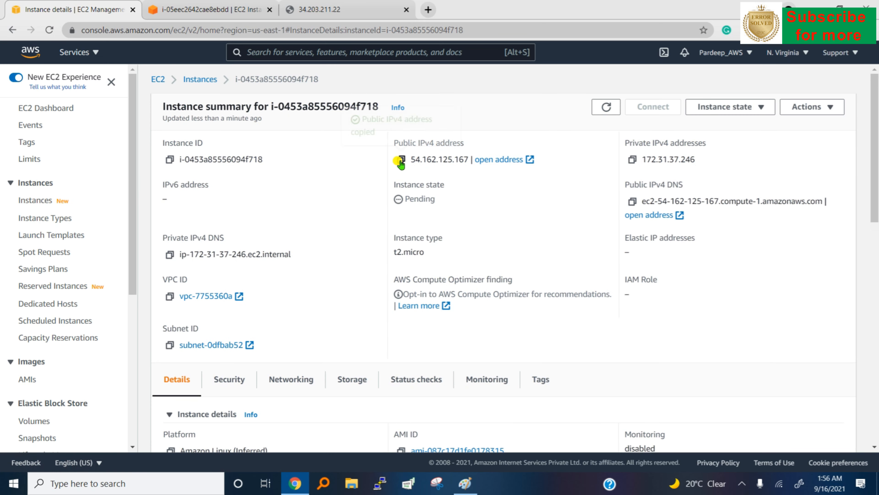
left_click(428, 11)
key("ctrl+v")
key("Return")
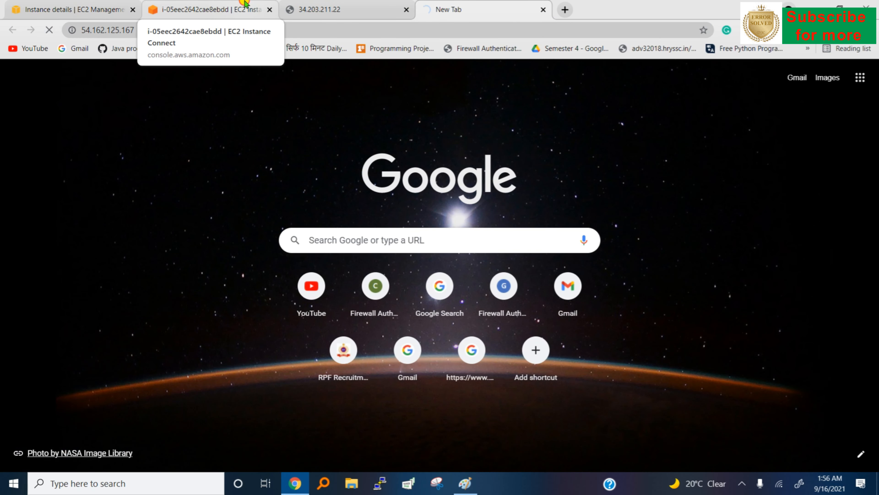
Step: Check both instances' status in the full instances list and look at the page loading from the new instance's address
left_click(207, 10)
left_click(28, 2)
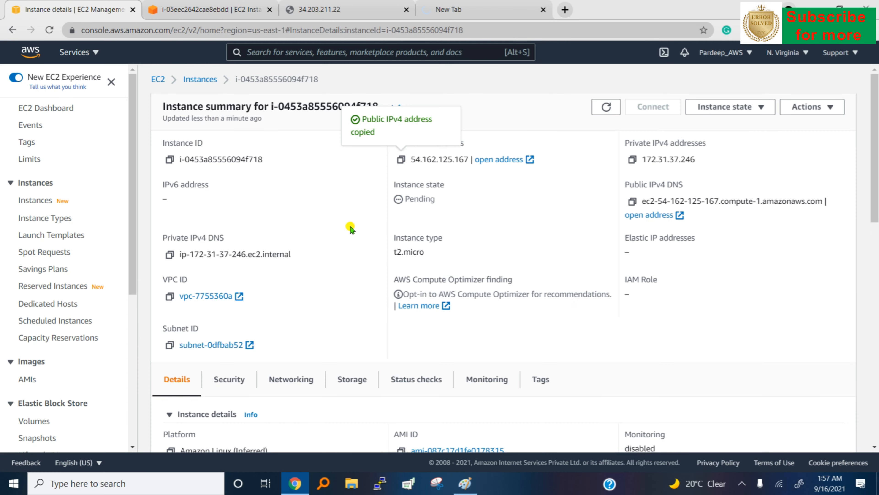
left_click(203, 80)
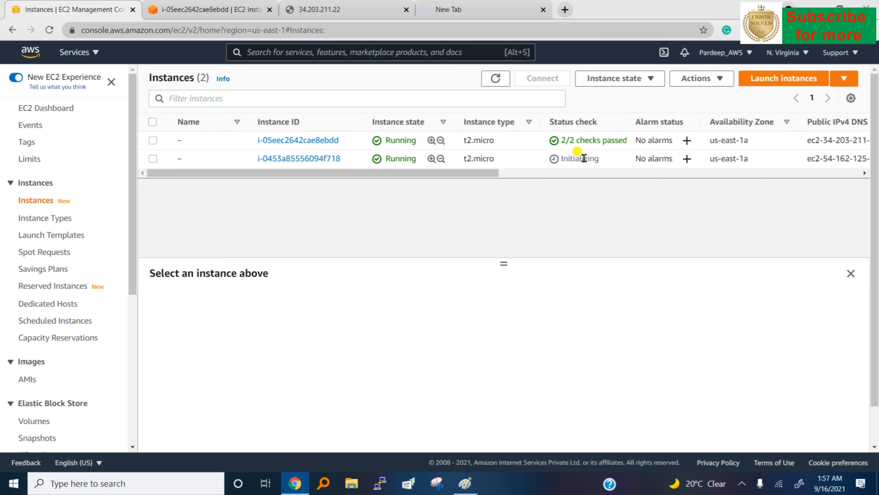
left_click(485, 4)
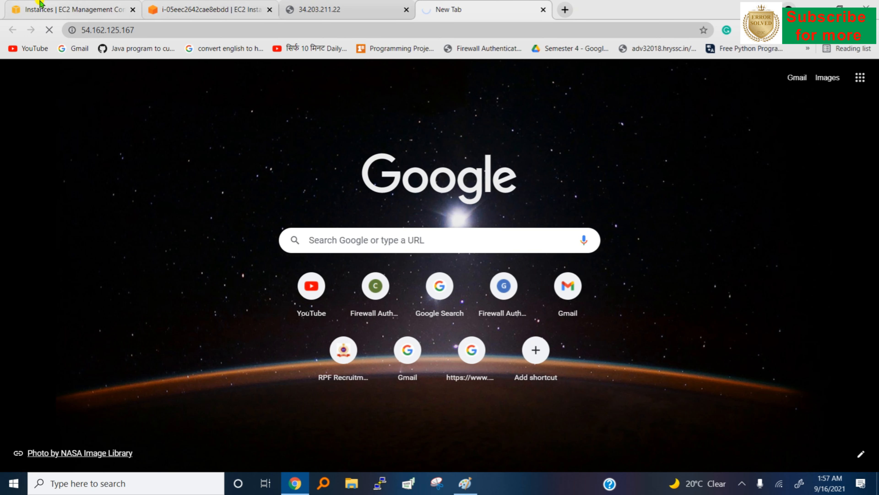
left_click(33, 7)
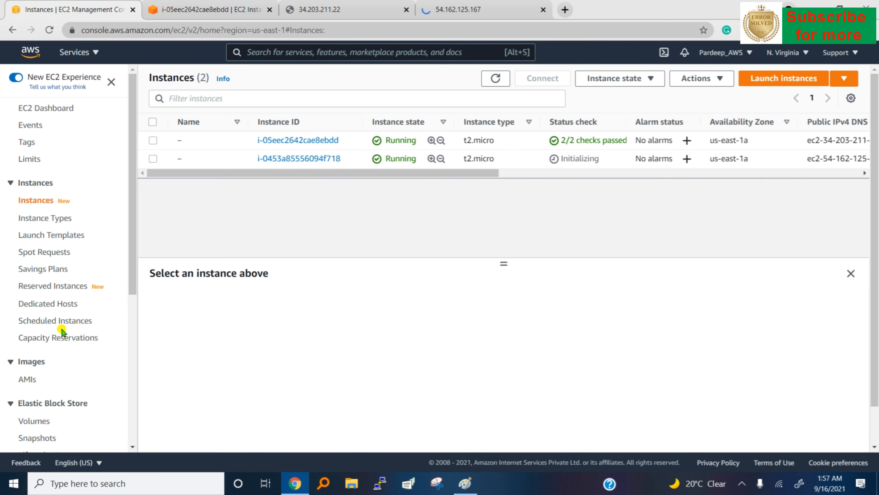
Step: Start creating a load balancer of the Classic Load Balancer type from the EC2 load balancers page
scroll(62, 330, "down", 6)
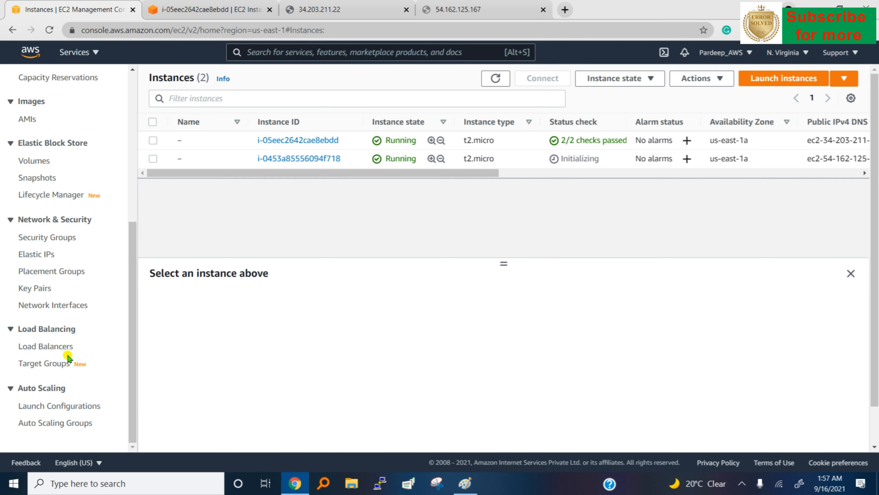
left_click(68, 345)
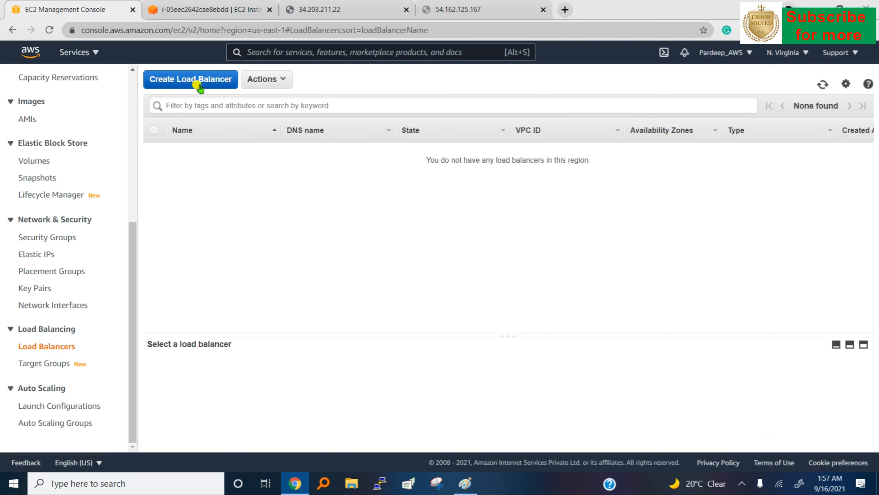
left_click(199, 83)
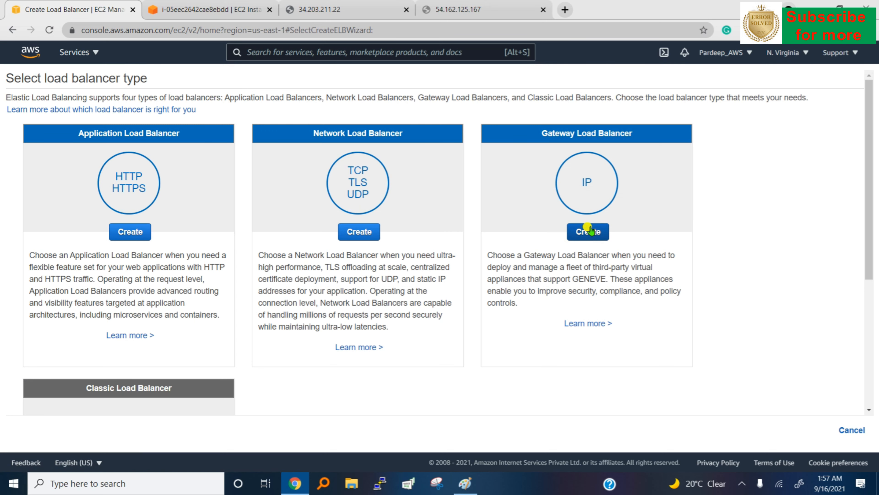
scroll(500, 296, "down", 5)
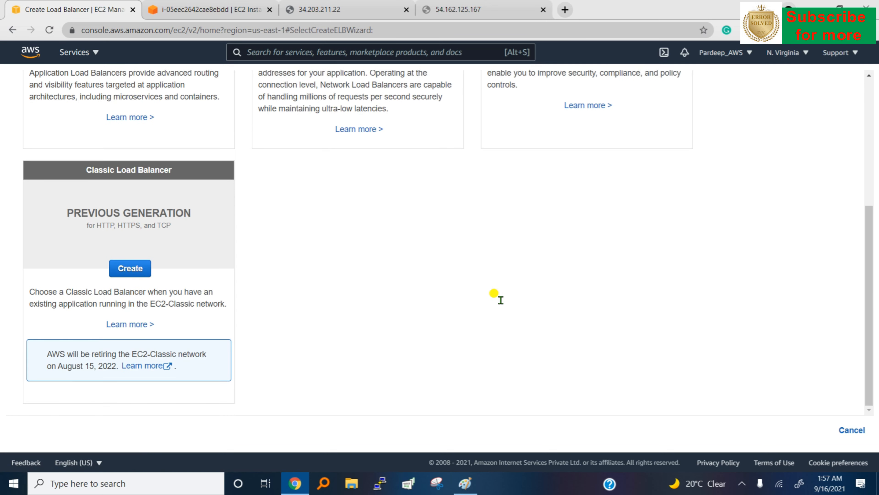
scroll(497, 293, "up", 5)
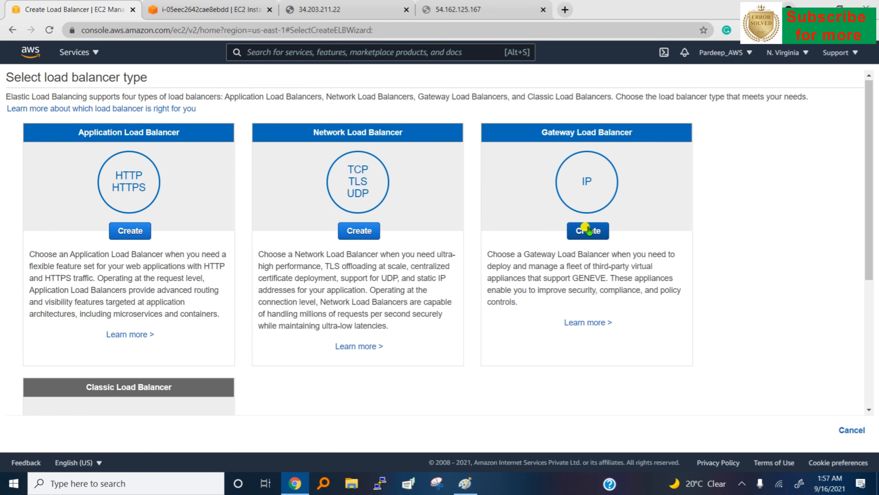
scroll(536, 259, "down", 3)
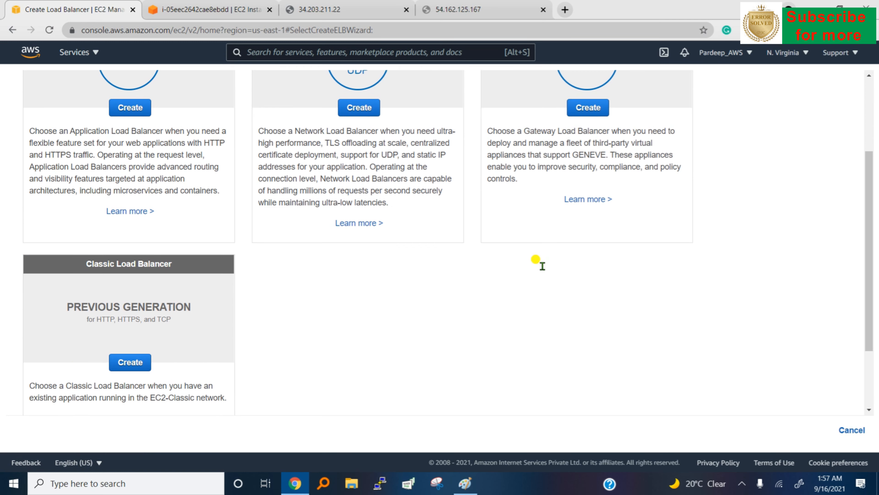
left_click(135, 365)
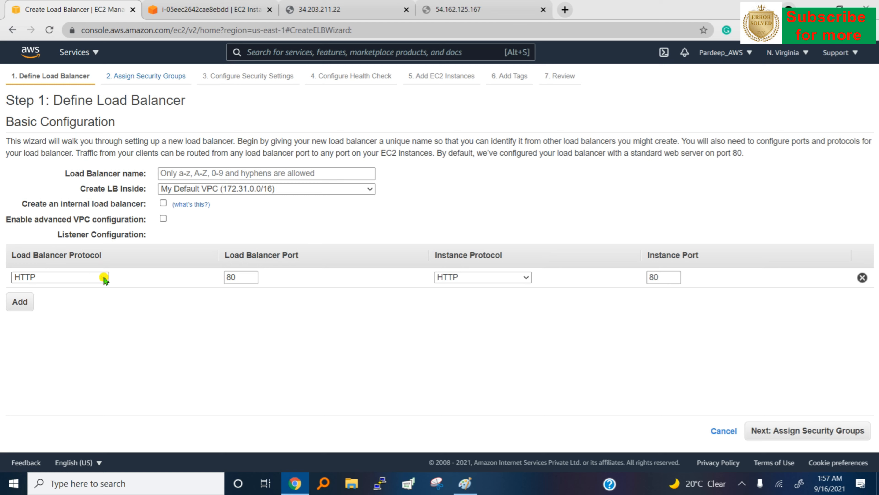
Step: Set the HTTP listener's load balancer port to 8080 and try to continue to the security group assignment
left_click(241, 280)
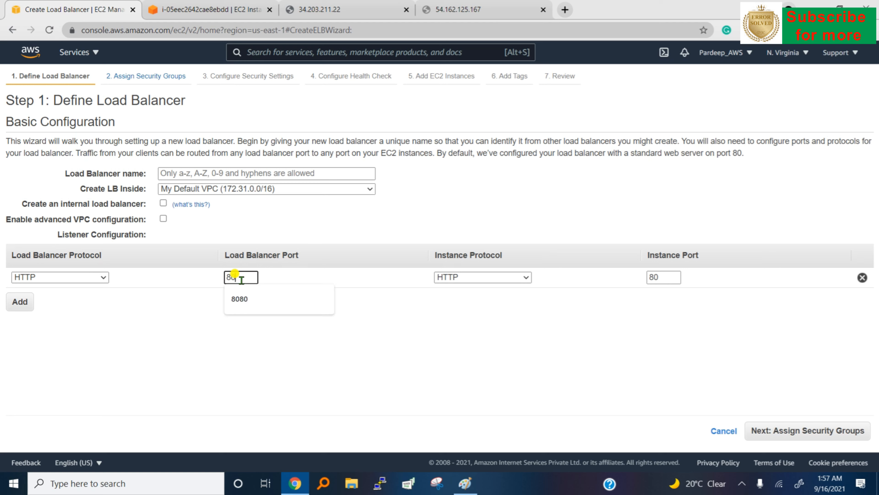
left_click(252, 299)
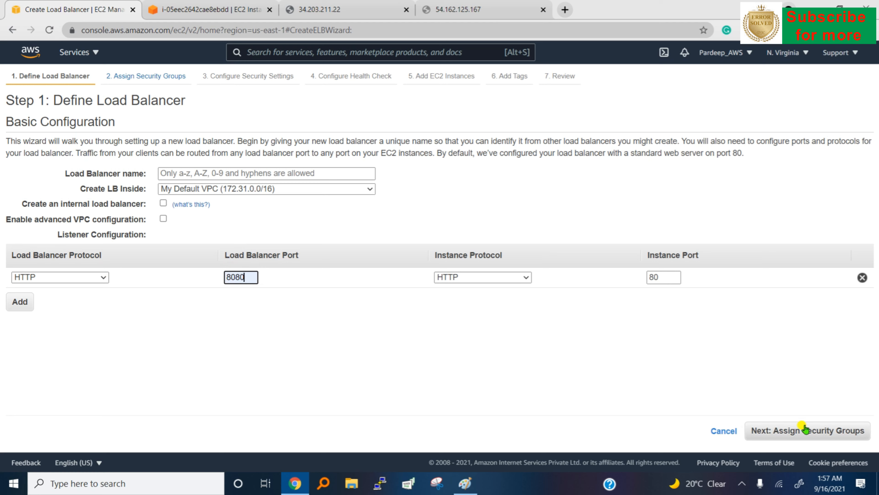
left_click(816, 431)
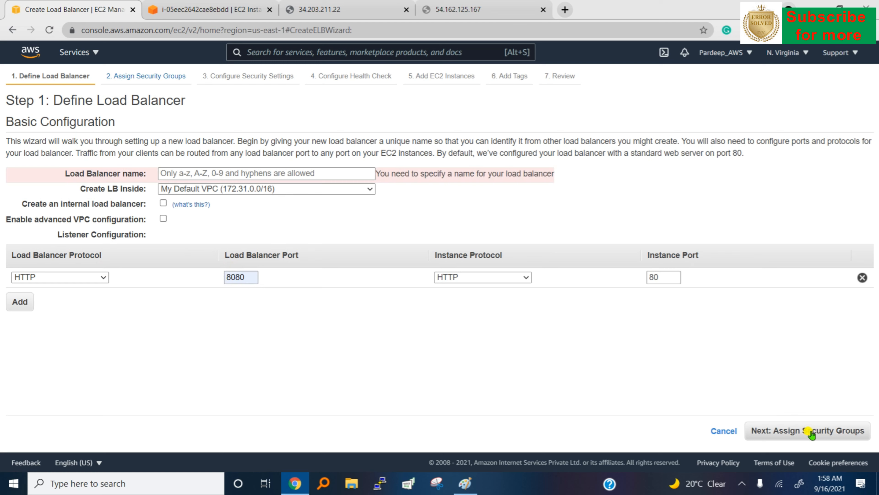
Step: Name the load balancer CLB1 and continue with the default VPC security group and no secure listener to the health check configuration
left_click(268, 172)
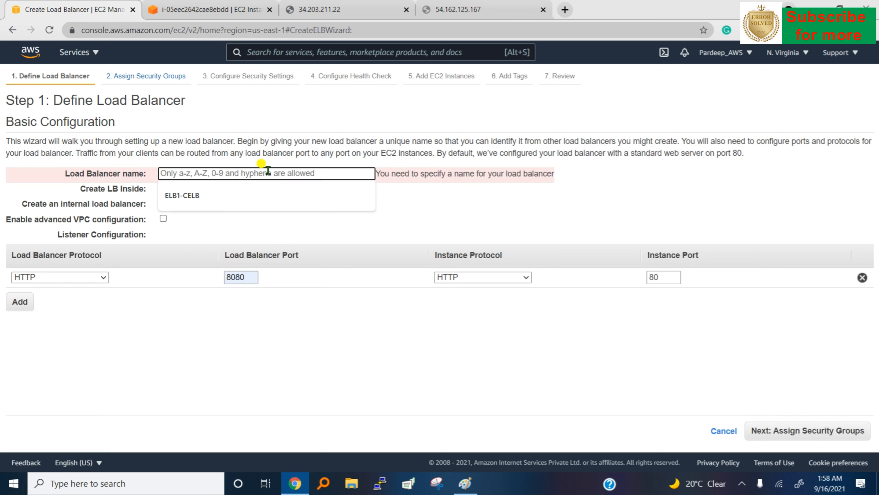
type("CLB1")
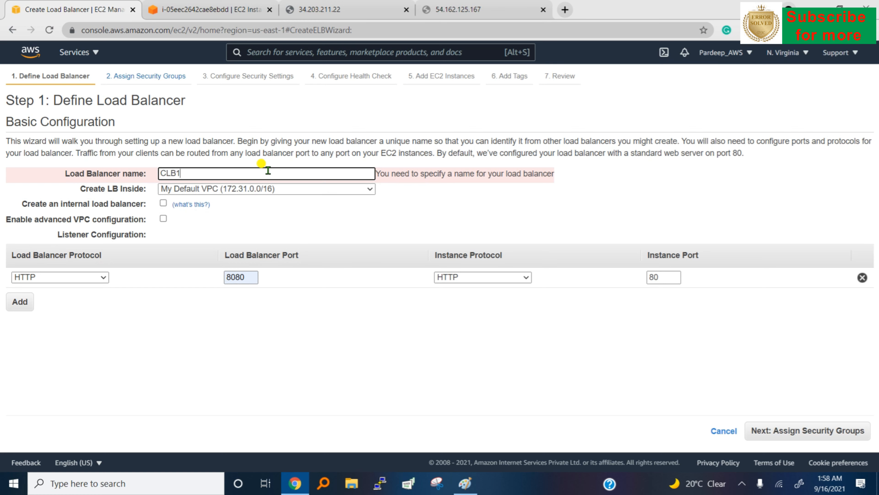
left_click(818, 430)
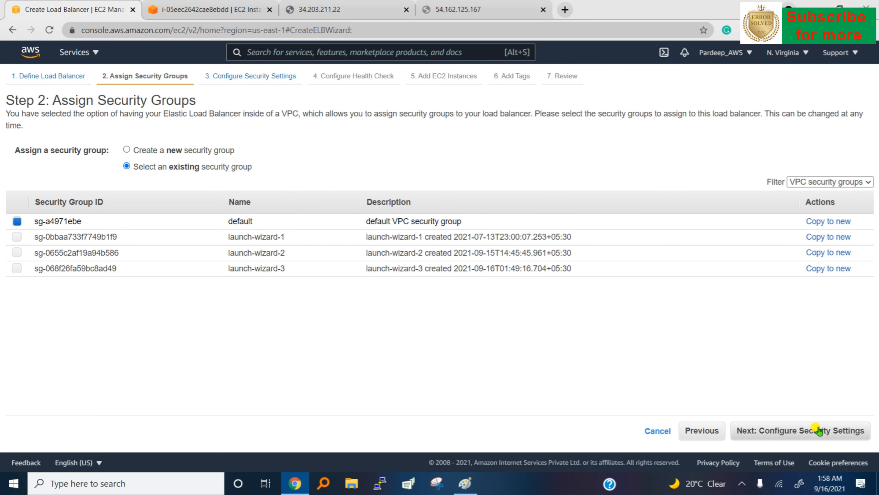
left_click(828, 430)
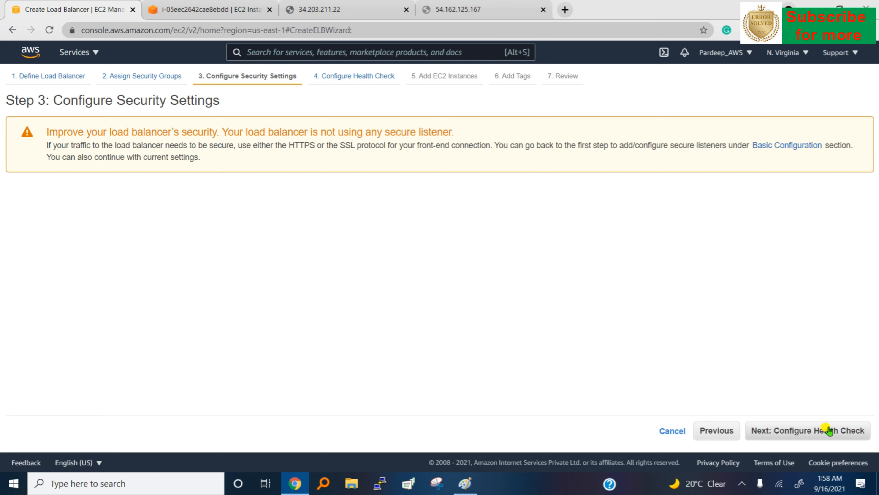
left_click(828, 430)
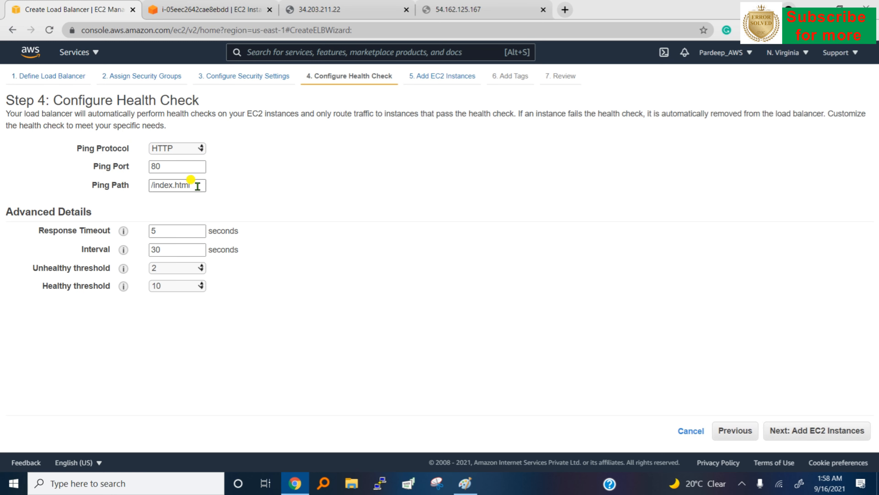
Step: Review the health check's ping port and path, keep HTTP, 80 and /index.html, and continue to adding EC2 instances
left_click_drag(197, 186, 147, 182)
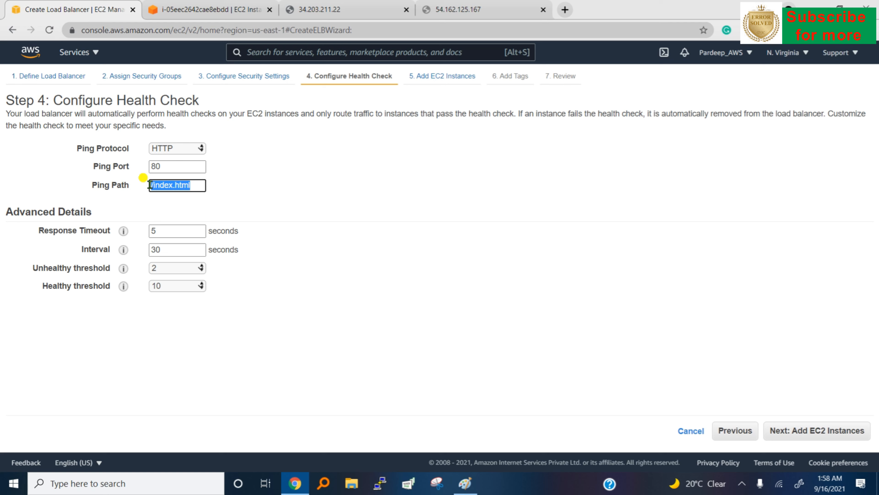
left_click(235, 168)
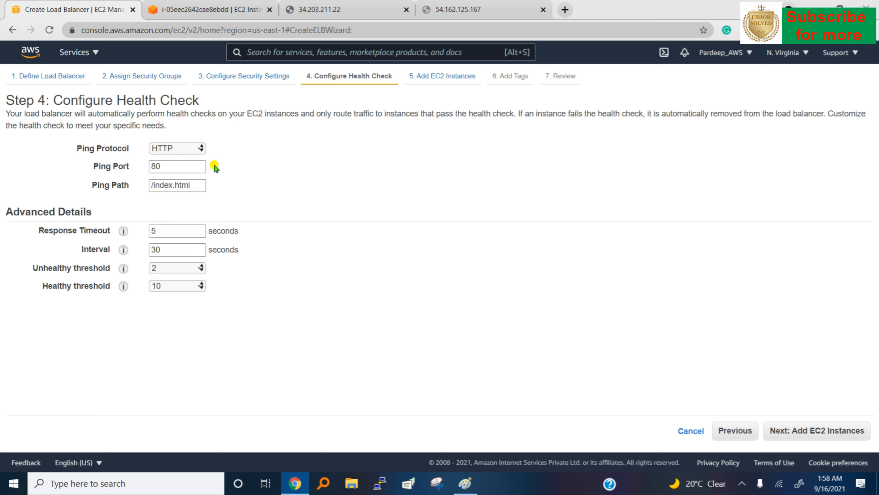
left_click(180, 166)
left_click_drag(180, 166, 151, 184)
left_click(191, 183)
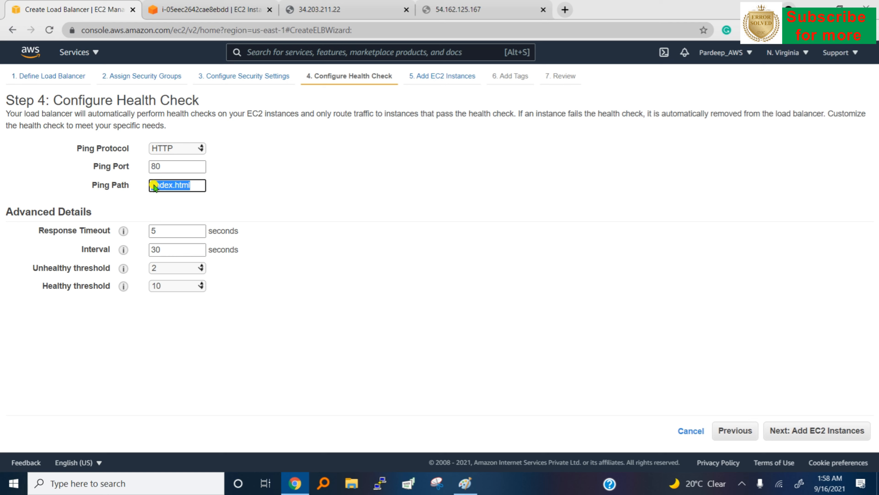
left_click(244, 169)
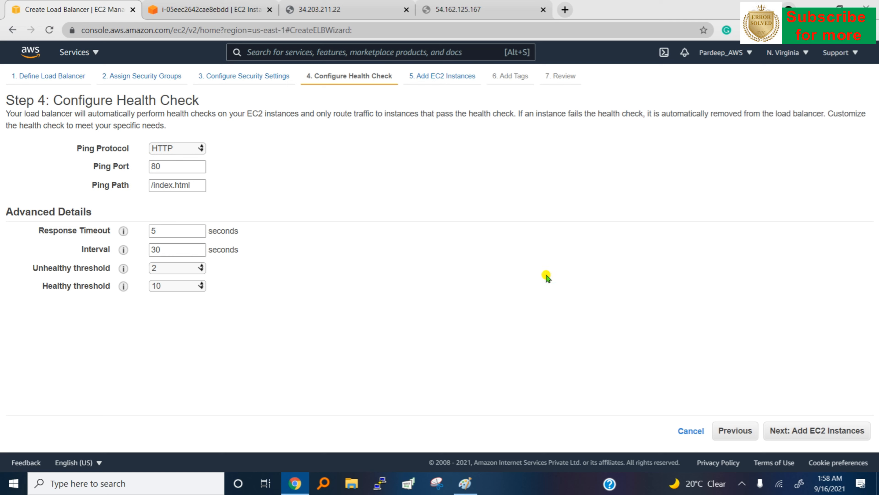
left_click(834, 431)
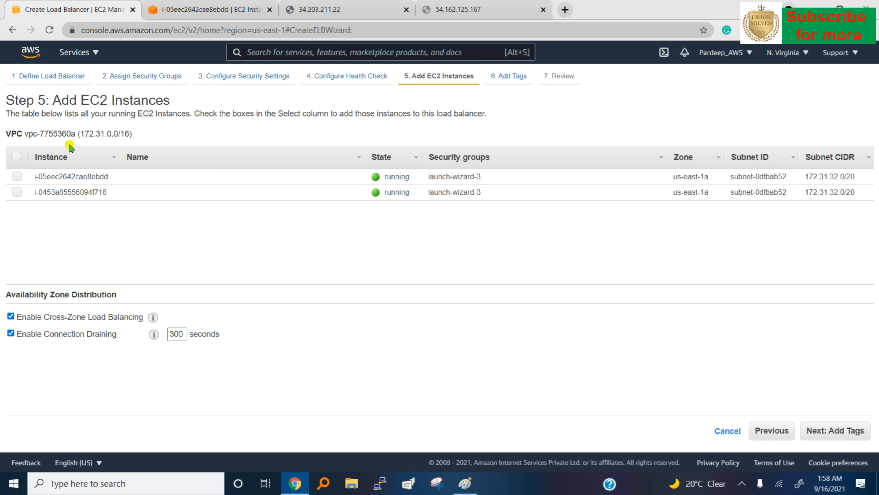
Step: Add both running EC2 instances to the load balancer and create it without tags
left_click(17, 157)
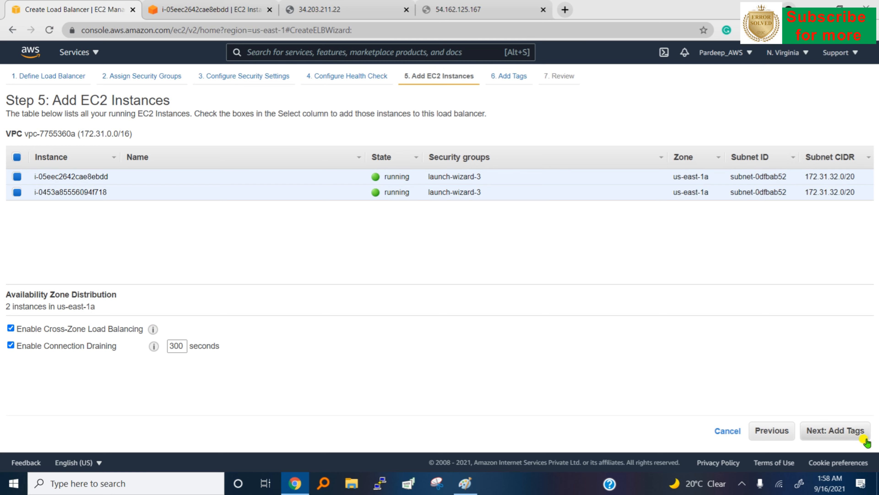
left_click(847, 430)
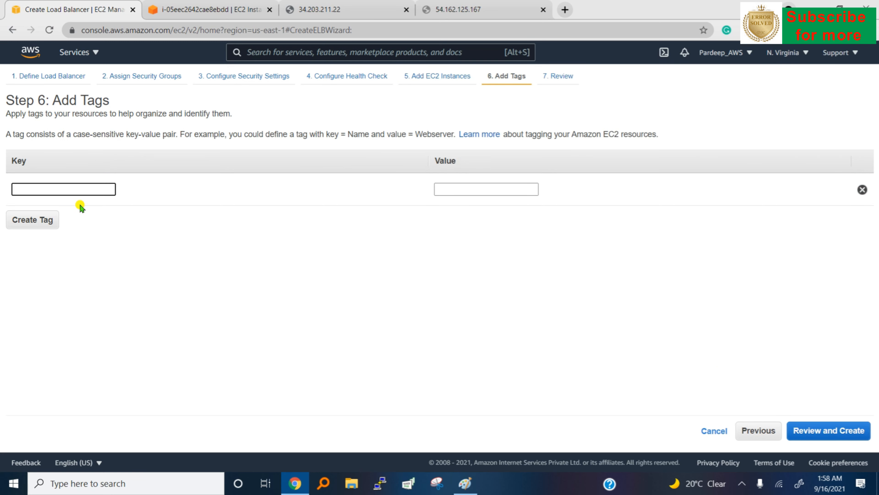
left_click(842, 431)
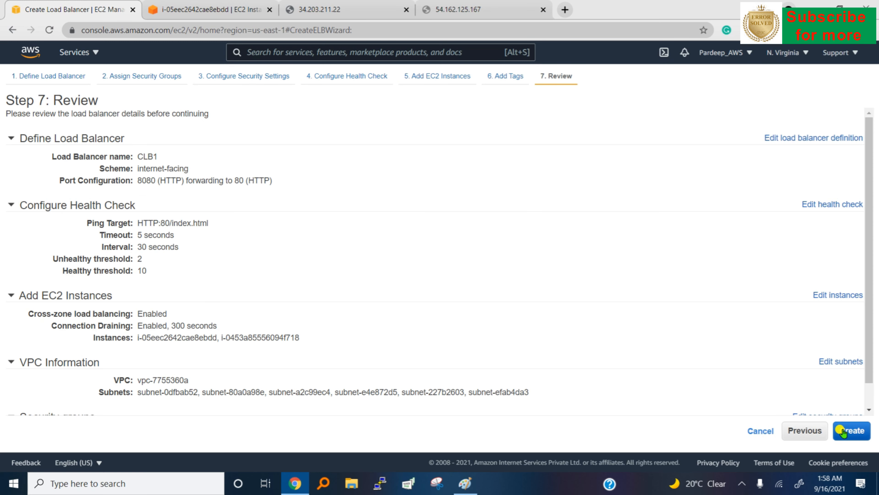
left_click(843, 431)
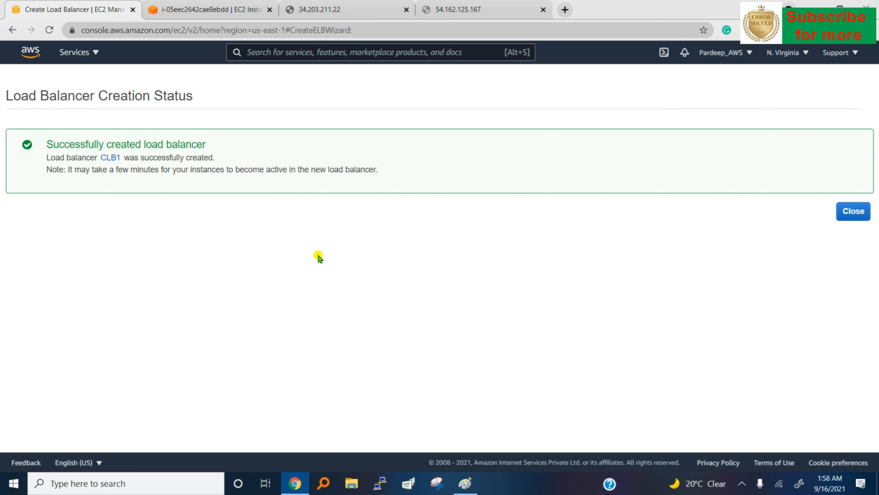
left_click(854, 211)
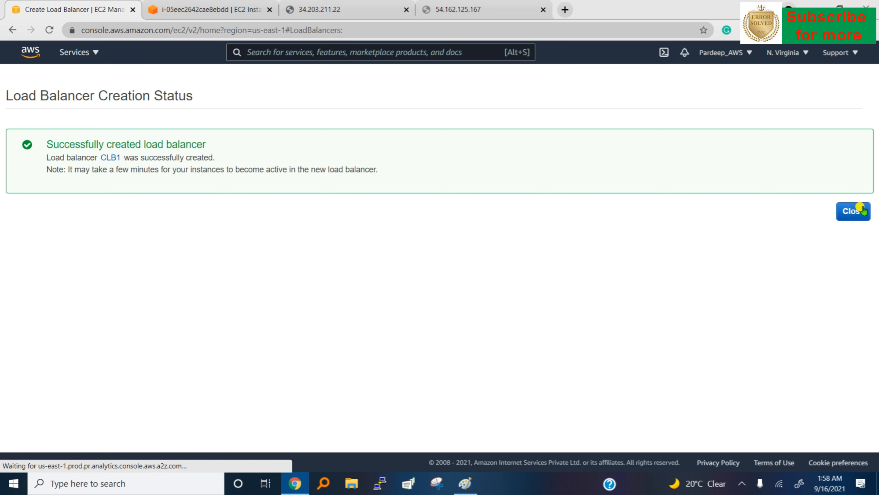
Step: Reload the web page at 54.162.125.167 to check the instance's response, and return to the load balancer list
left_click(423, 4)
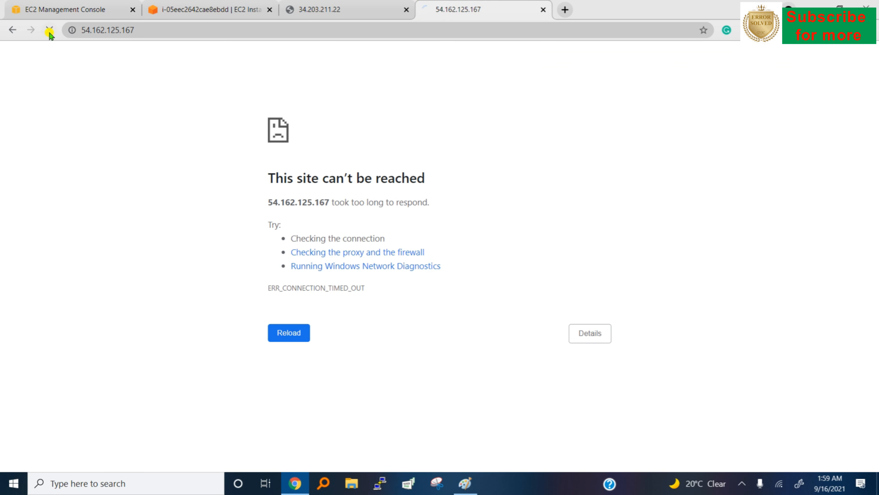
left_click(50, 30)
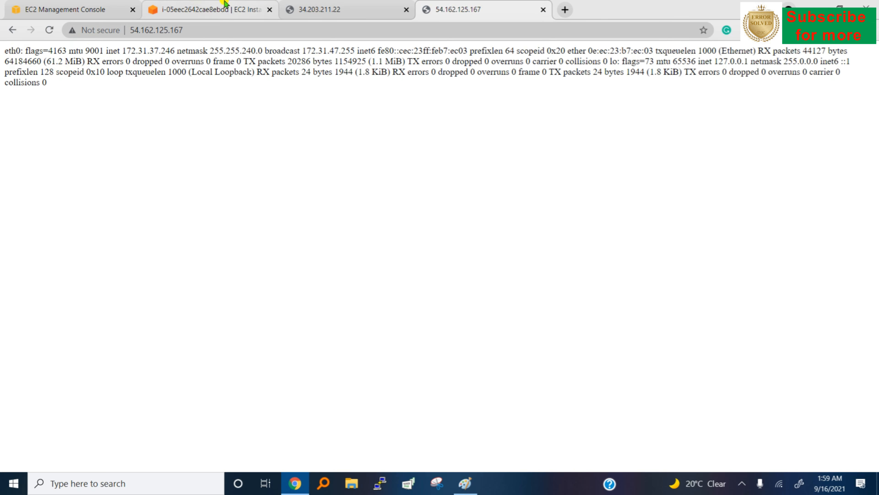
left_click(79, 4)
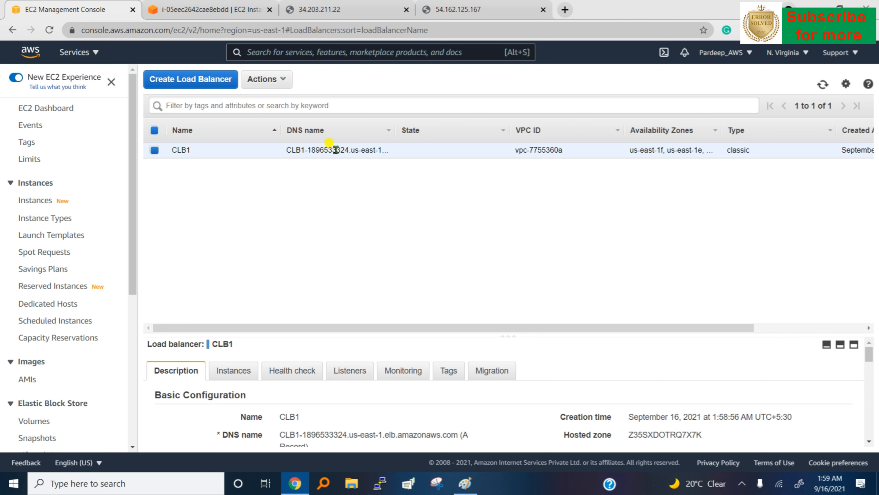
Step: Enlarge the details of load balancer CLB1 and copy its DNS name
left_click(278, 81)
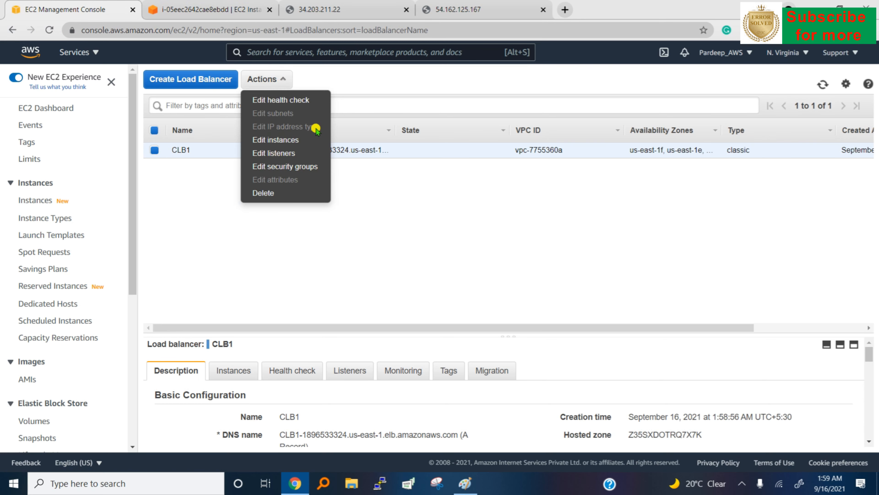
left_click(382, 272)
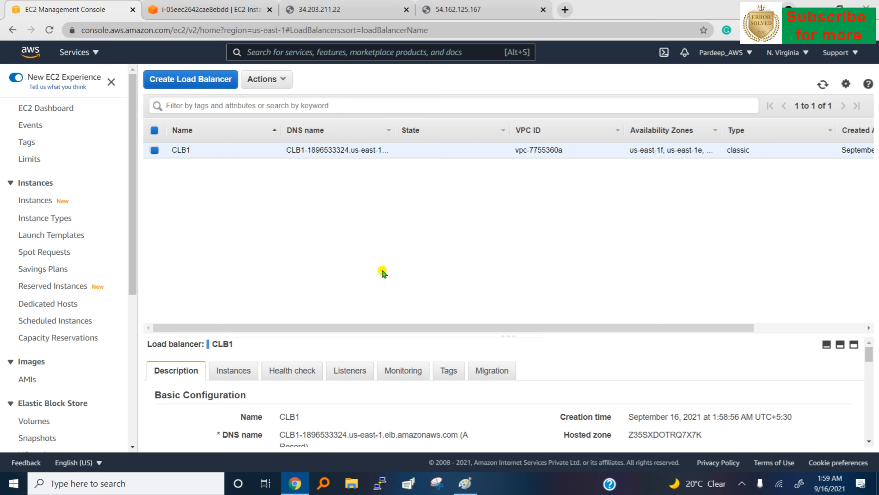
left_click_drag(503, 333, 499, 176)
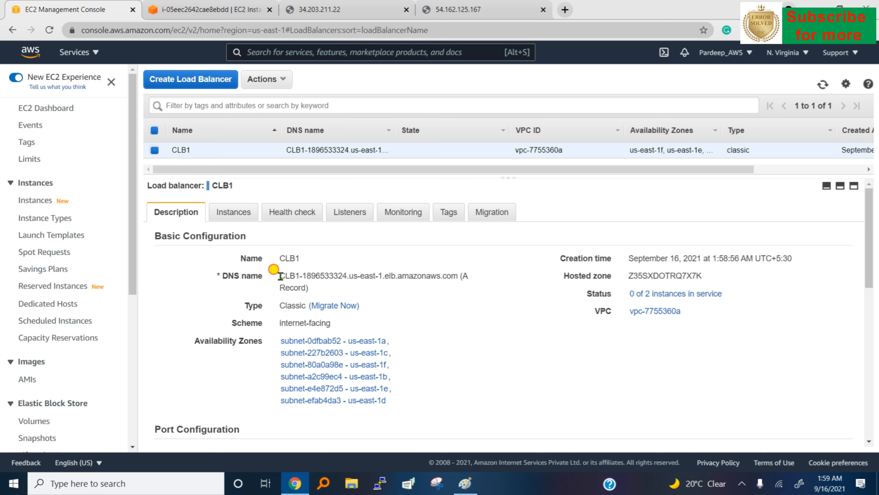
left_click_drag(280, 276, 456, 275)
key("ctrl+c")
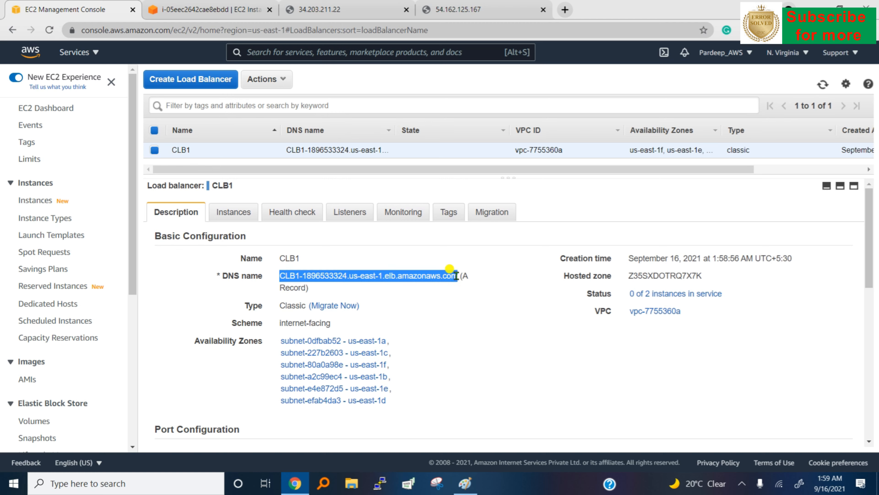
Step: Load the copied load balancer DNS name with port 8080 in a new browser tab
left_click(567, 10)
key("ctrl+v")
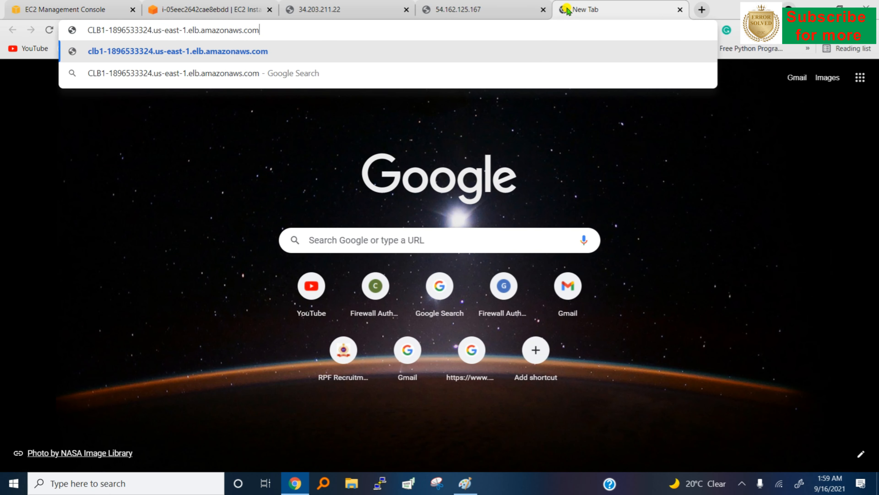
type("\"")
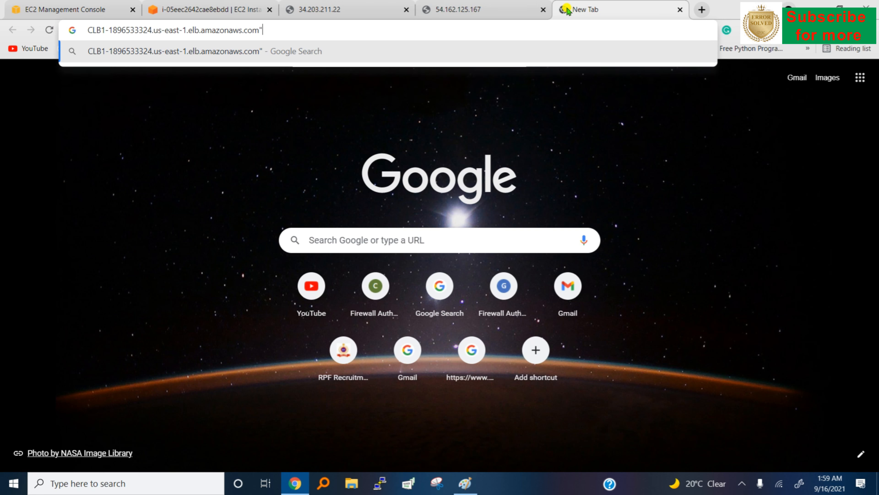
type(":")
key("BackSpace")
key("BackSpace")
type(":")
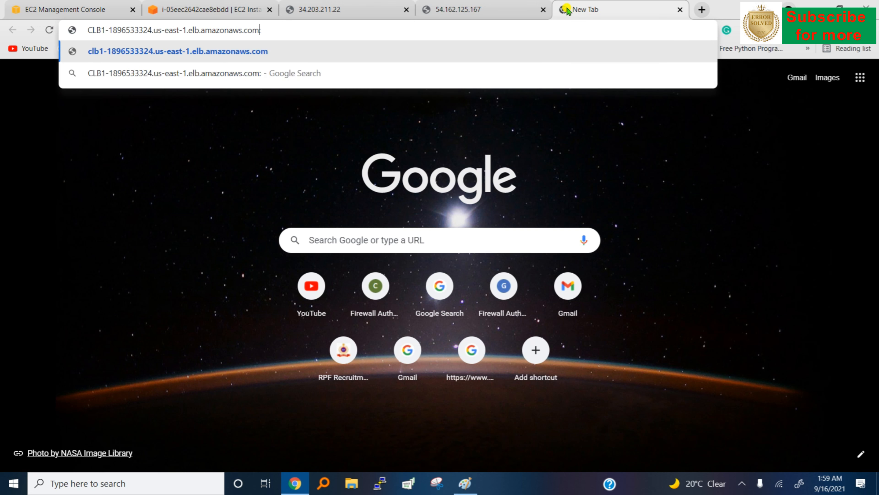
type("/")
key("BackSpace")
type("8080")
key("Return")
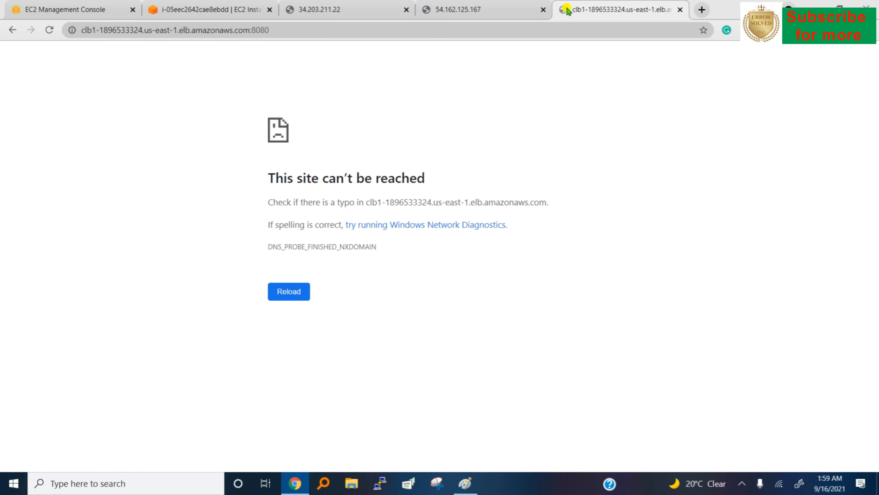
Step: Check CLB1's health check settings and its listener configuration in the EC2 console
left_click(66, 8)
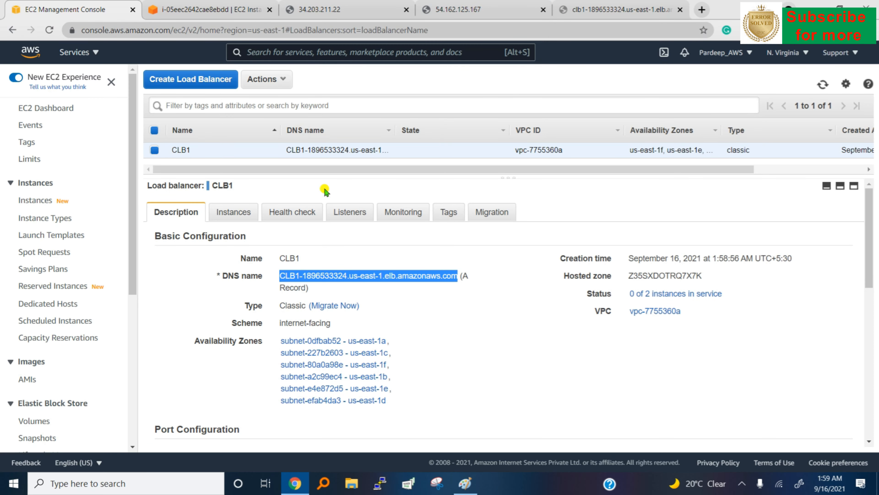
left_click(293, 210)
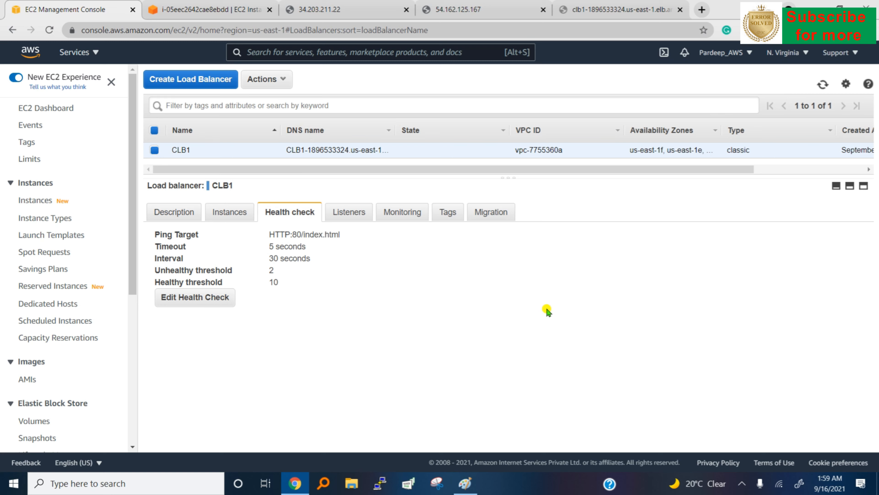
left_click(358, 219)
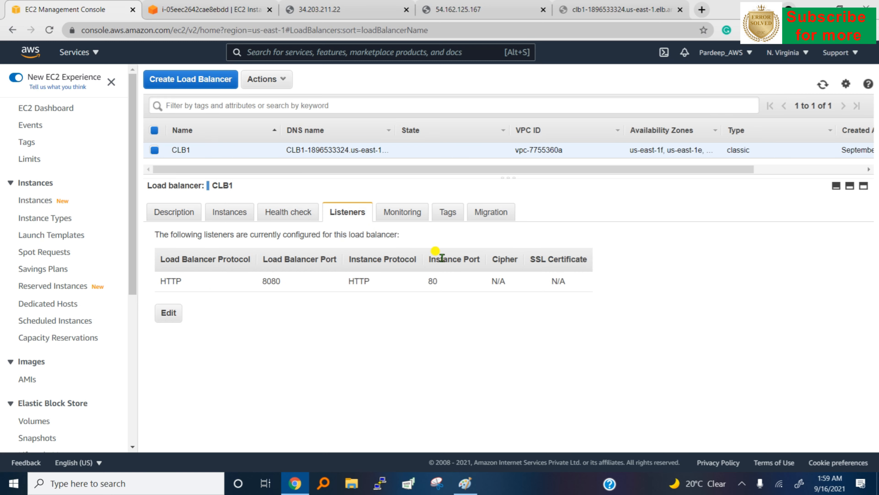
Step: Examine CLB1's registered instances and availability zones, and refresh the load balancer data to check the instances' status
left_click(223, 219)
scroll(573, 330, "down", 3)
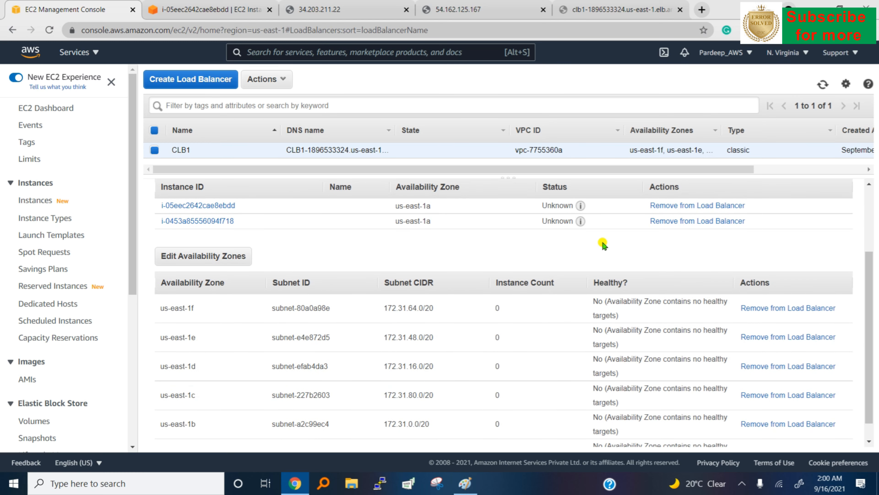
scroll(604, 245, "down", 1)
scroll(602, 244, "up", 3)
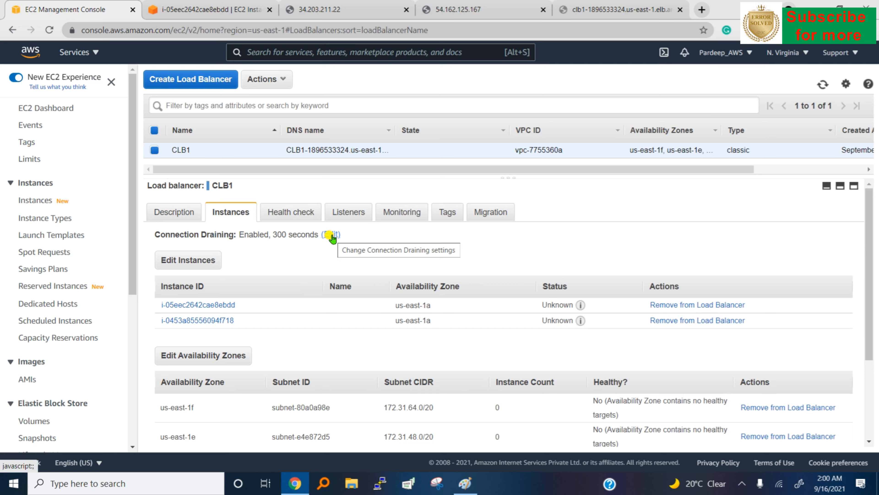
scroll(477, 260, "down", 3)
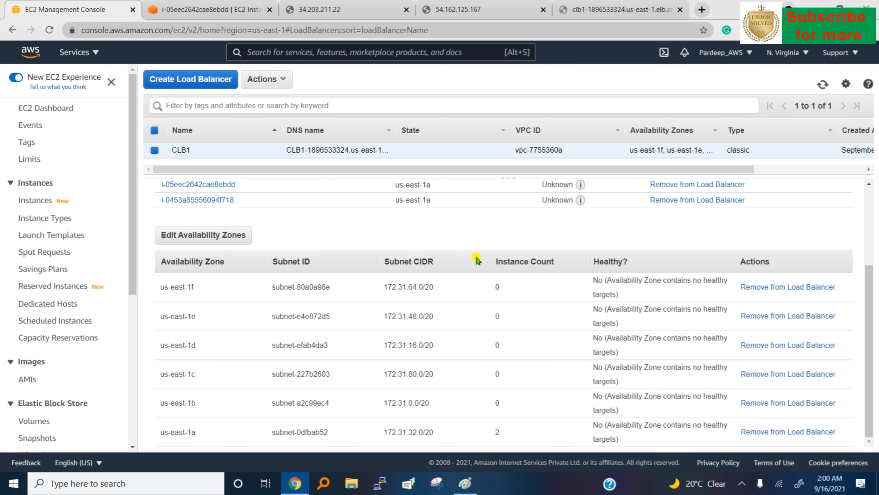
left_click(824, 85)
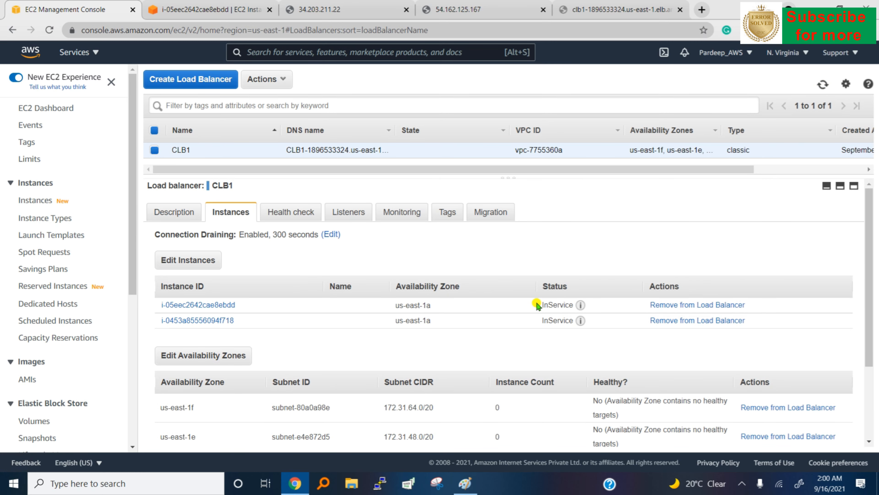
double_click(558, 305)
Step: Retry loading the load balancer's DNS address on port 8080, and go back to CLB1's instance status in the EC2 console
left_click(603, 13)
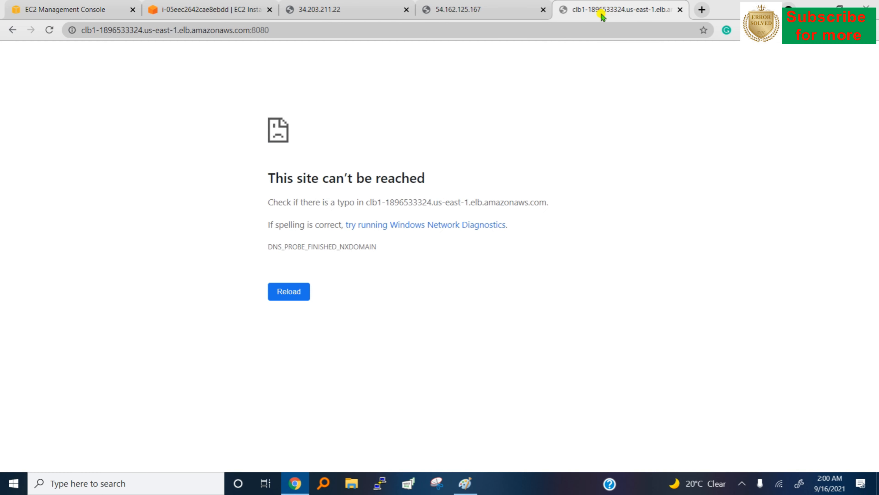
left_click(585, 27)
key("Return")
left_click(579, 29)
key("Return")
left_click(138, 3)
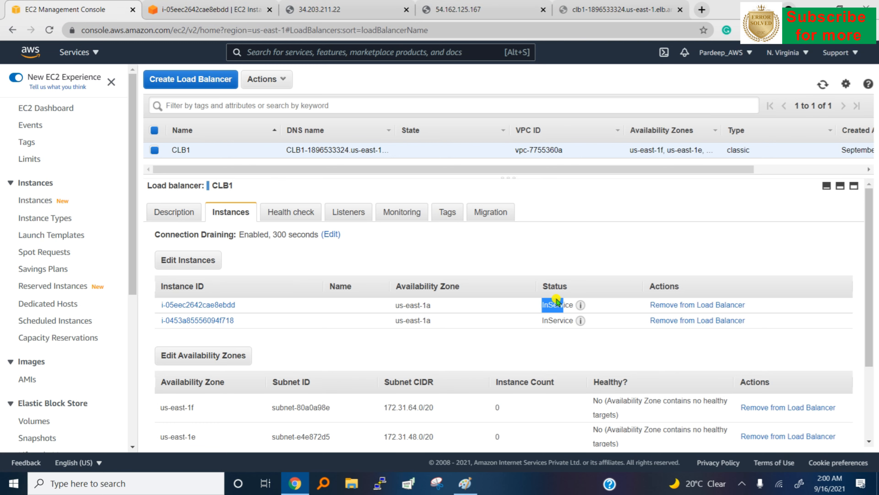
Step: Review CLB1's basic configuration, port configuration and source security group in its description
left_click(505, 251)
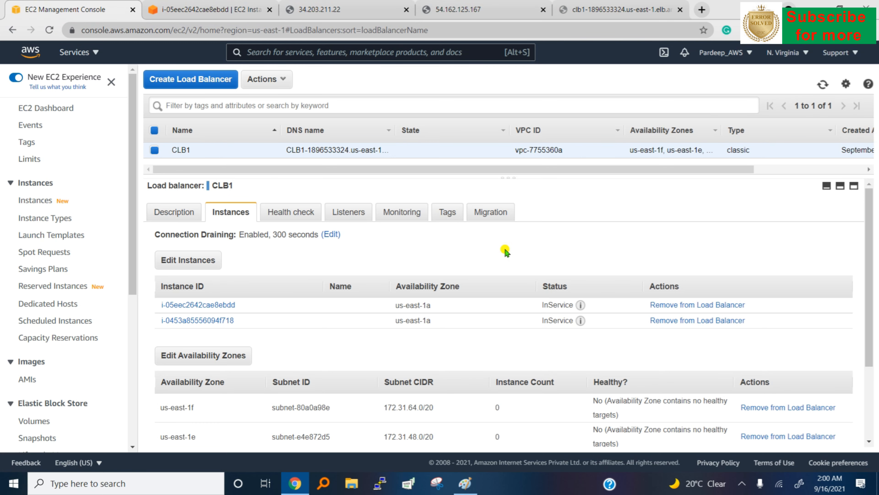
left_click(180, 210)
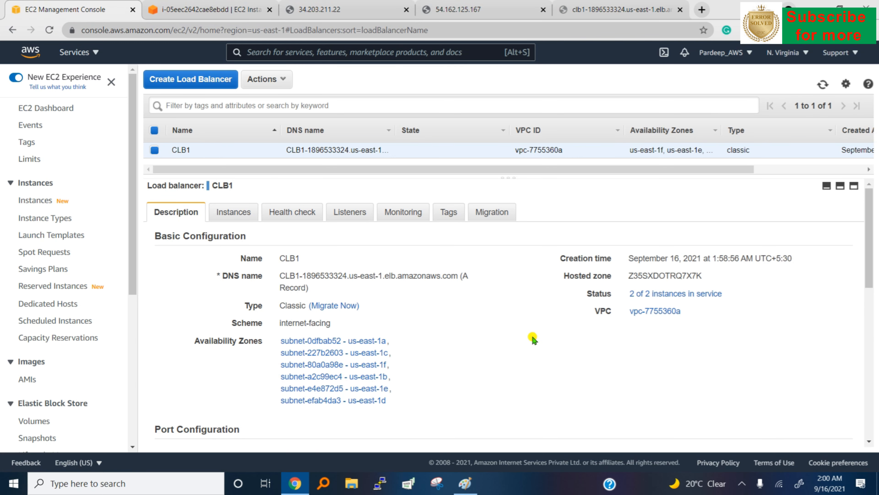
scroll(534, 339, "down", 3)
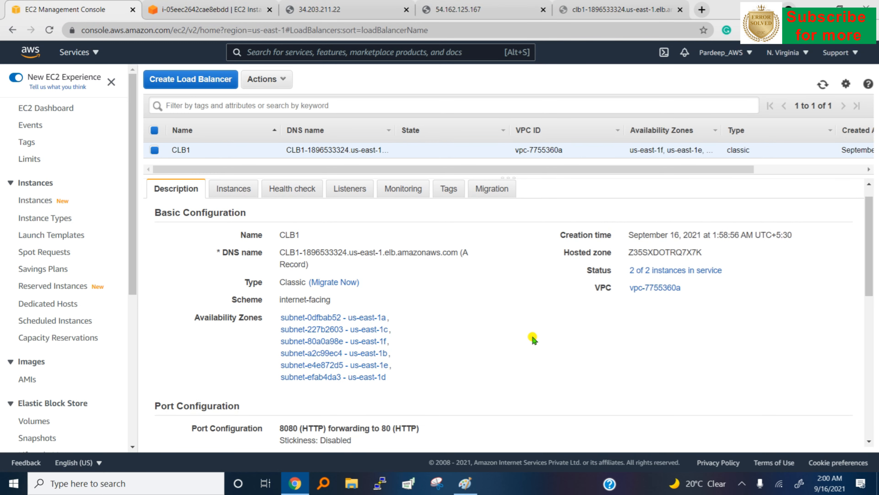
scroll(534, 338, "down", 3)
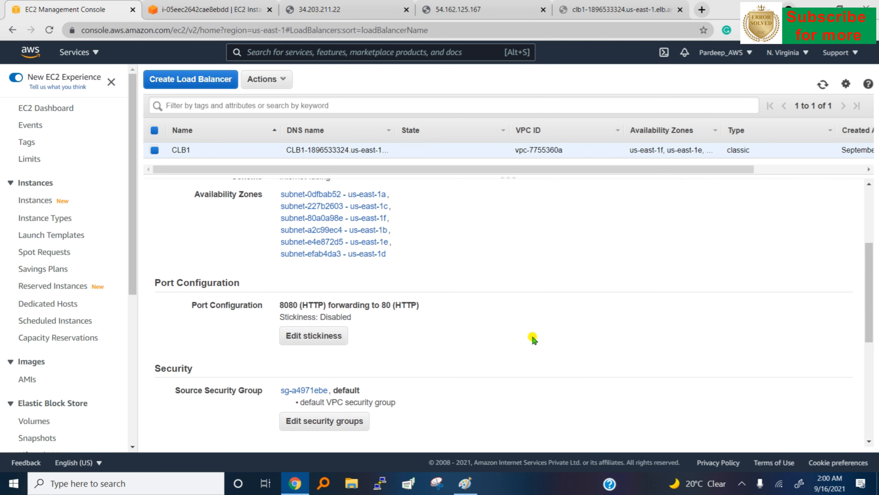
scroll(533, 339, "down", 2)
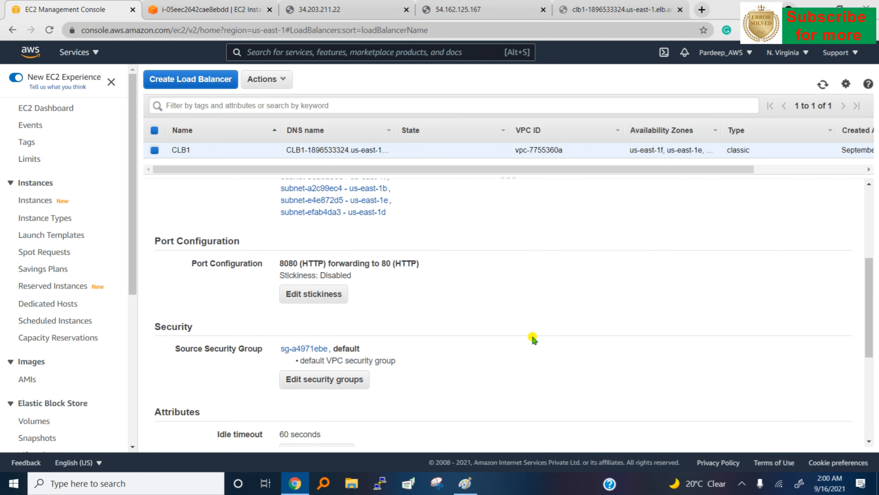
scroll(533, 339, "up", 5)
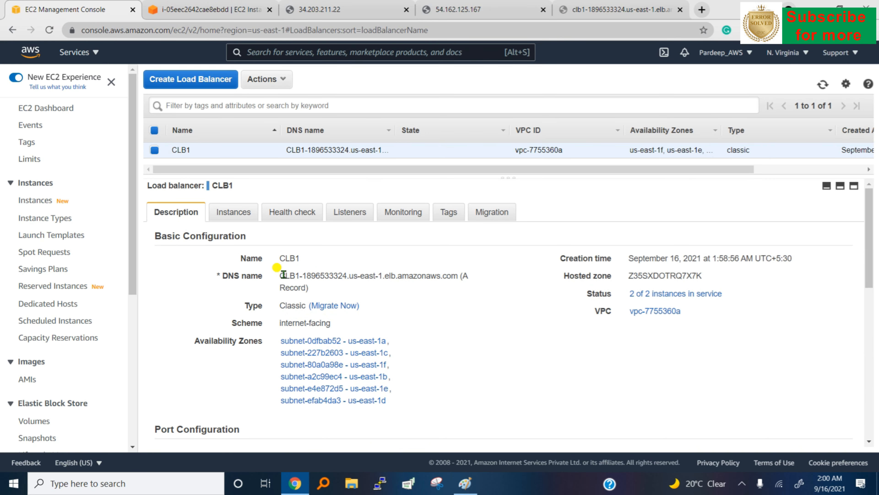
Step: Copy CLB1's DNS name and load it with port 8080 in the browser tab already used for the load balancer
left_click_drag(280, 275, 459, 276)
key("ctrl+c")
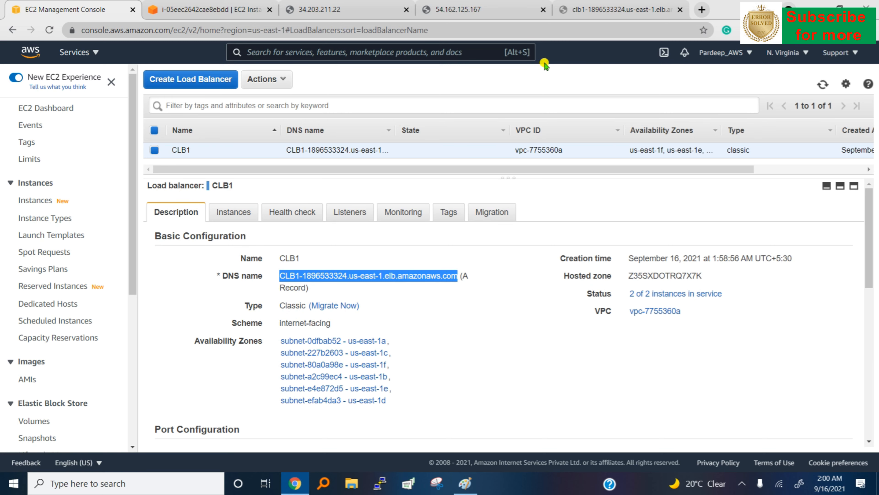
left_click(588, 11)
left_click(591, 27)
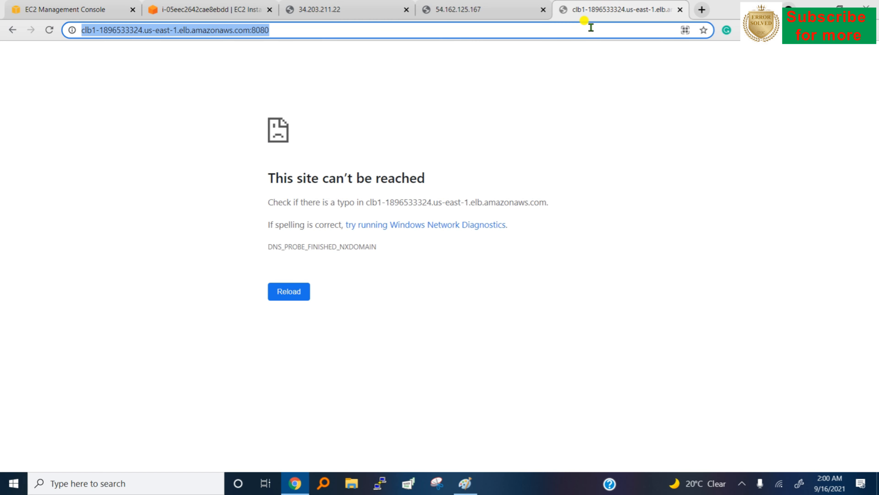
key("ctrl+v")
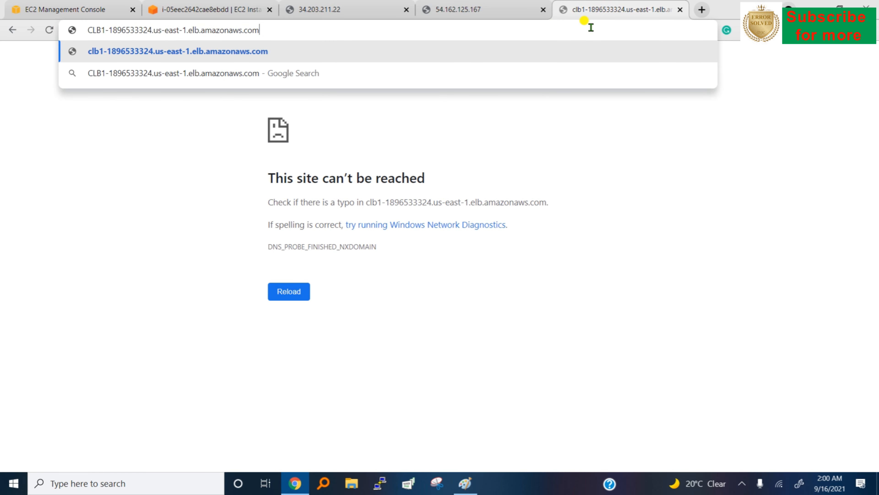
type(":8080")
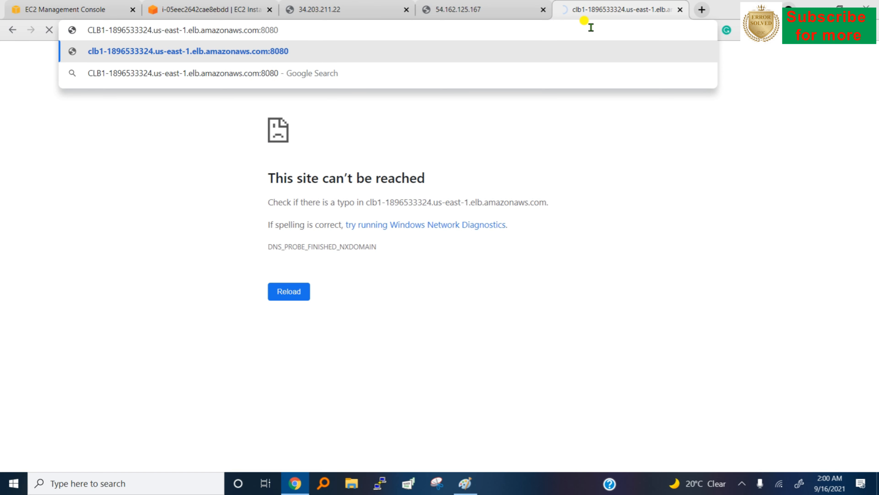
key("Return")
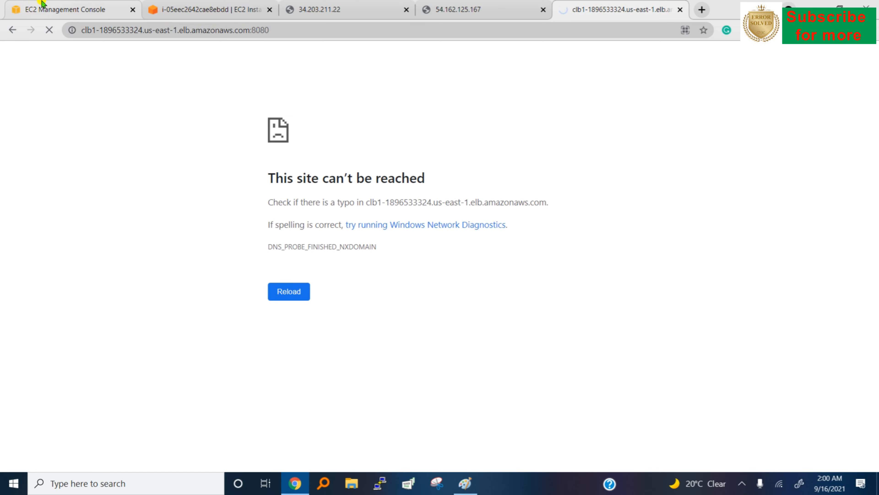
Step: Attach the launch-wizard-3 security group to CLB1 in addition to the default group, and save the change
left_click(69, 4)
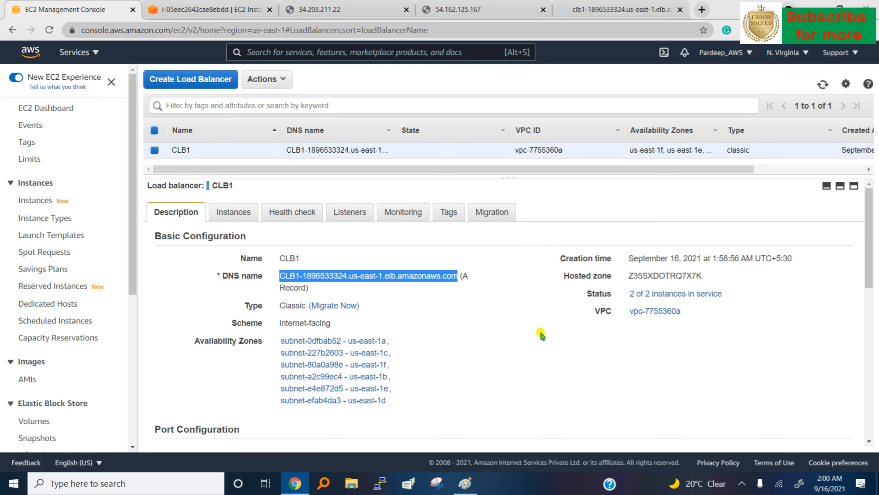
scroll(541, 334, "down", 5)
scroll(541, 334, "down", 5)
scroll(541, 334, "up", 6)
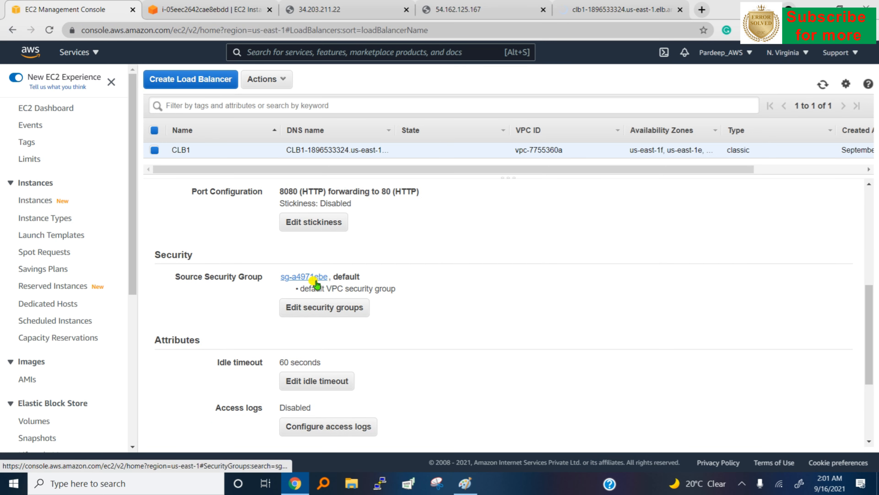
left_click(327, 308)
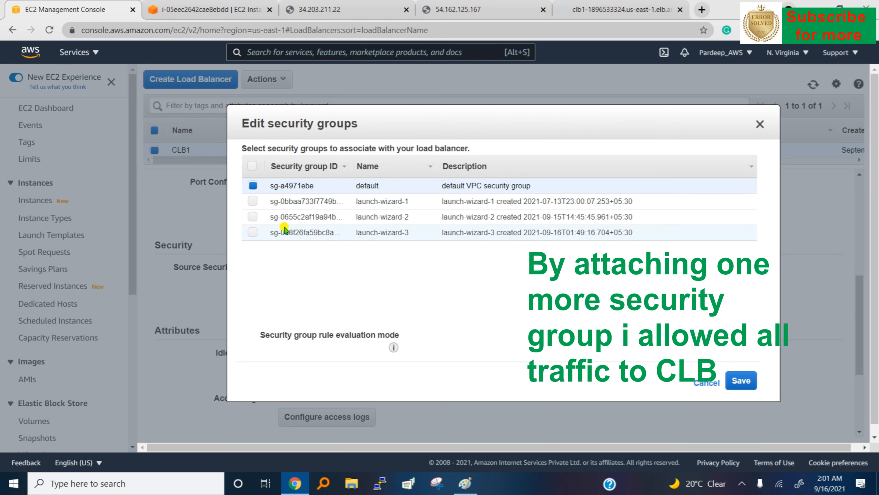
left_click(252, 233)
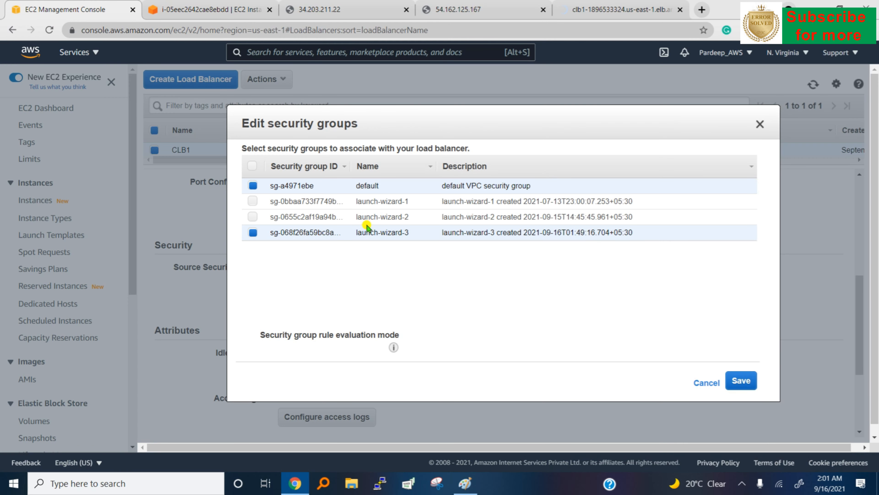
left_click(741, 381)
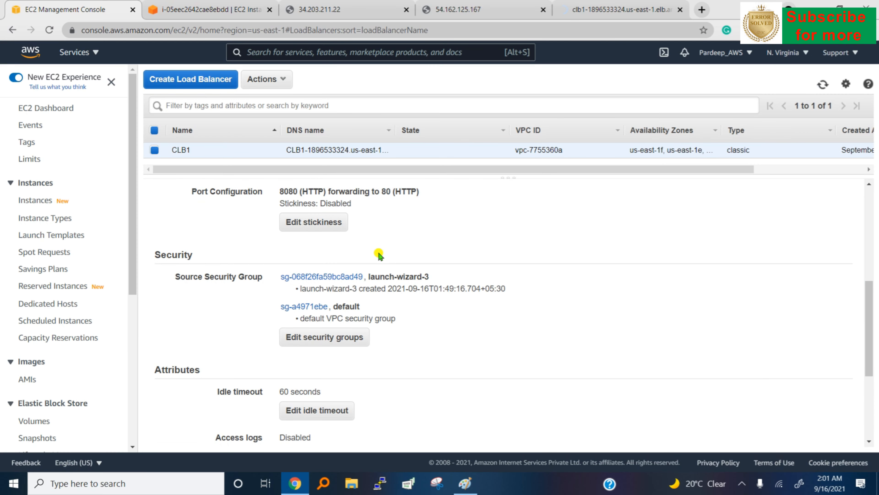
scroll(378, 256, "up", 3)
scroll(379, 256, "down", 3)
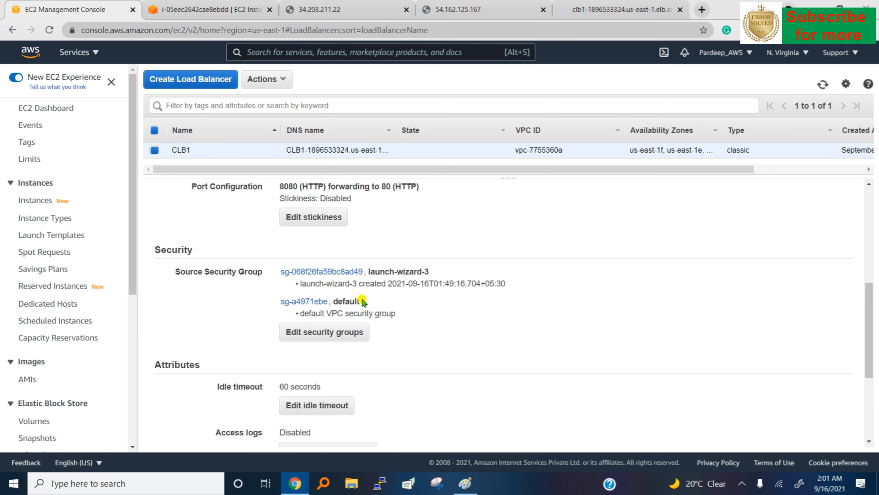
Step: Check the load balancer's page on port 8080 for the web server's response, and reload it
left_click(601, 7)
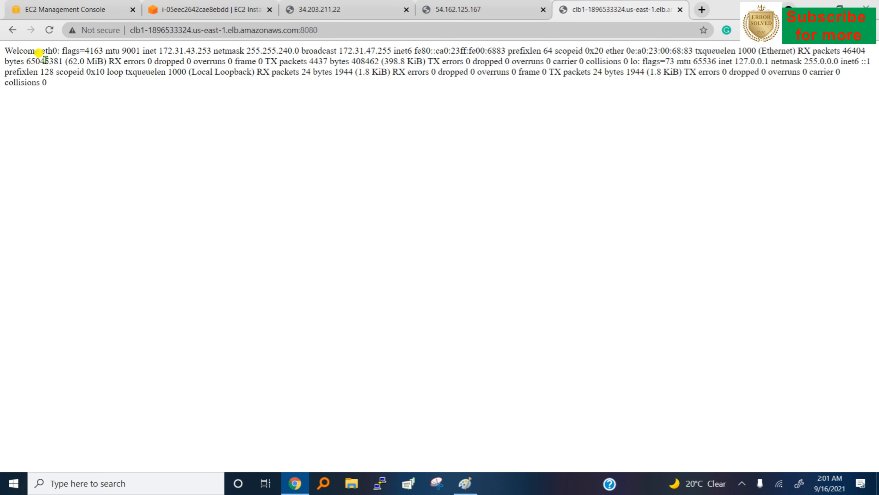
left_click_drag(45, 53, 3, 50)
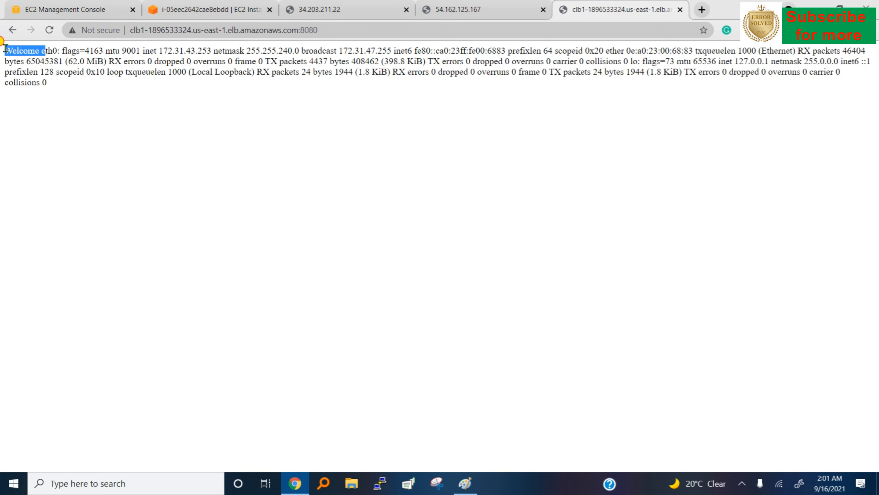
left_click(48, 30)
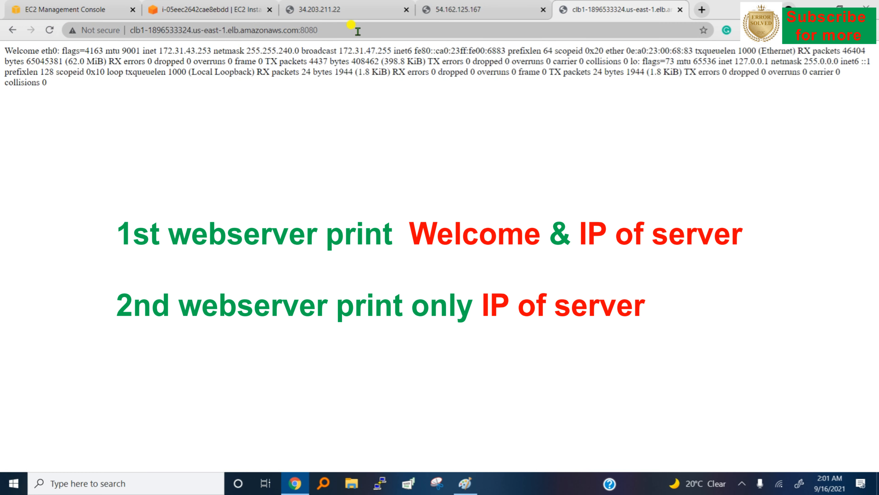
Step: Copy the load balancer's port 8080 address and load it in a new Incognito window
left_click(374, 31)
key("ctrl+c")
key("BackSpace")
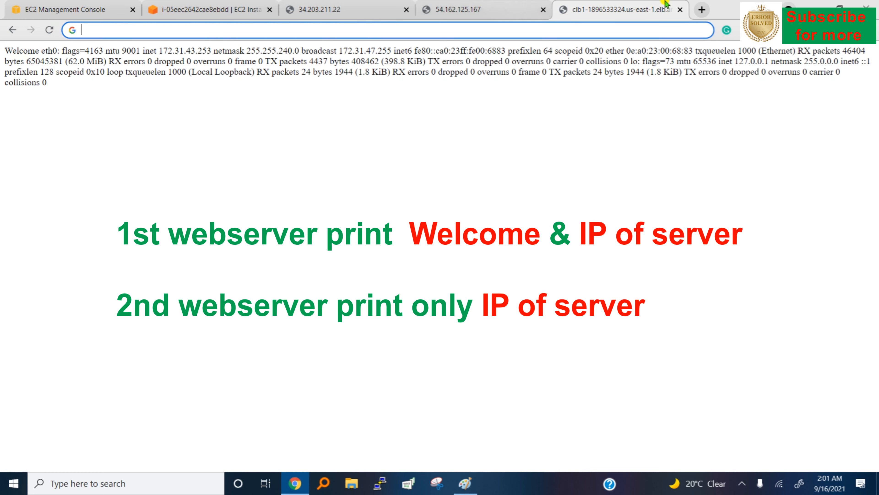
left_click(867, 30)
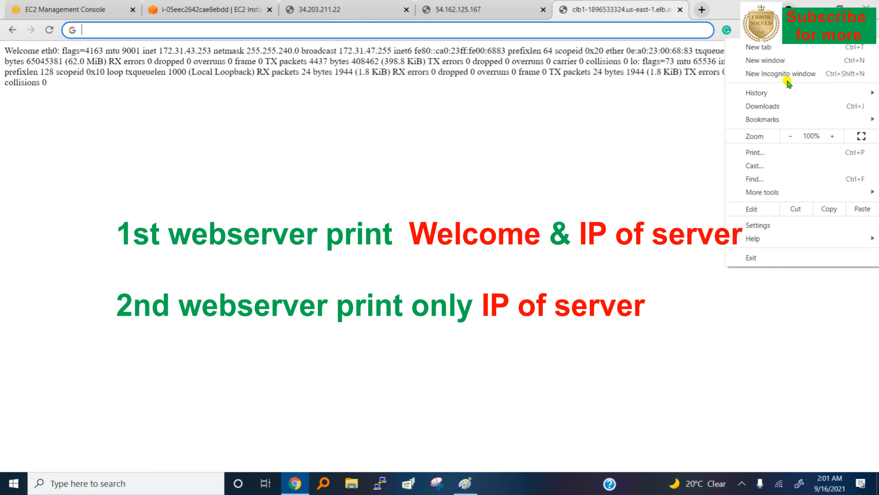
left_click(790, 71)
key("ctrl+v")
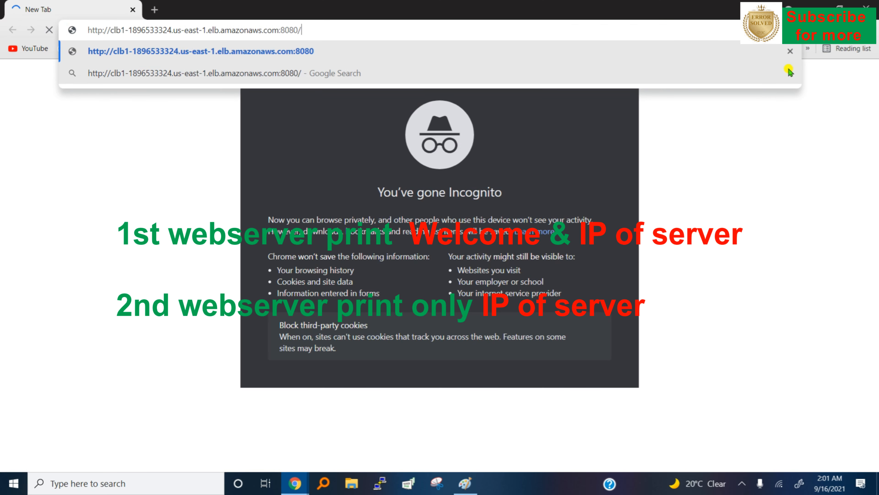
key("Return")
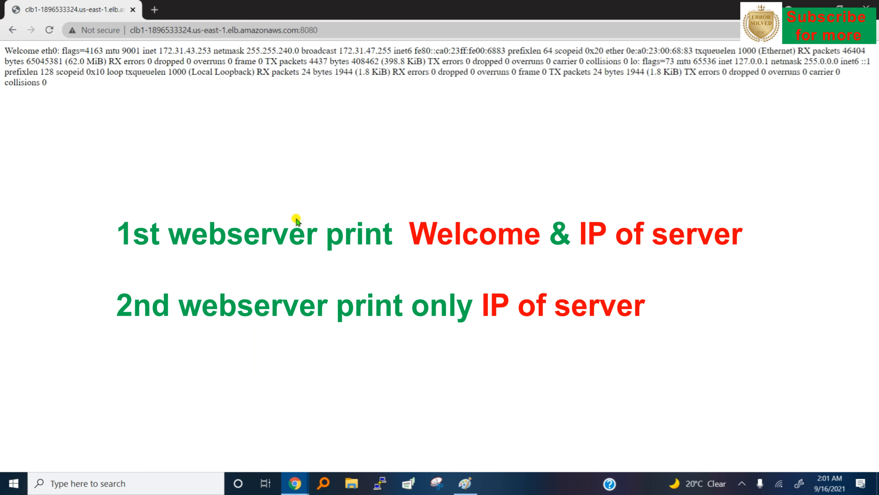
Step: Reload the load balancer address several times to compare which web server responds, and close the Incognito window
left_click(398, 31)
key("Return")
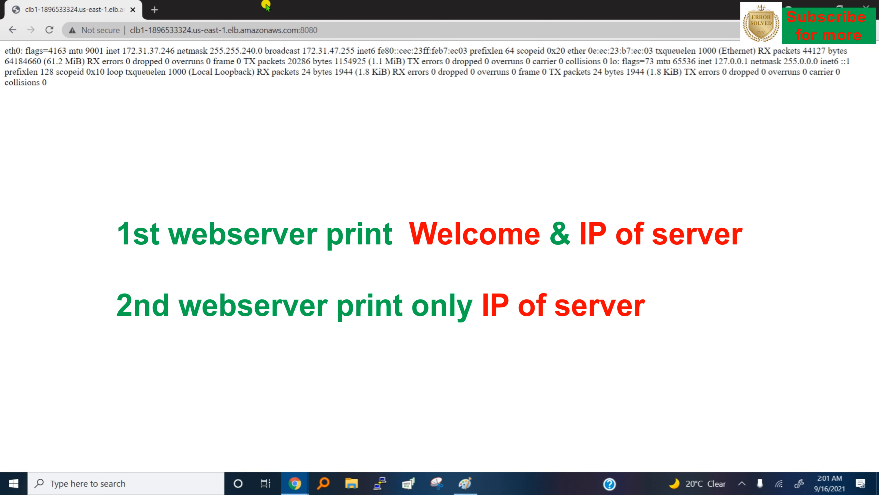
left_click(349, 31)
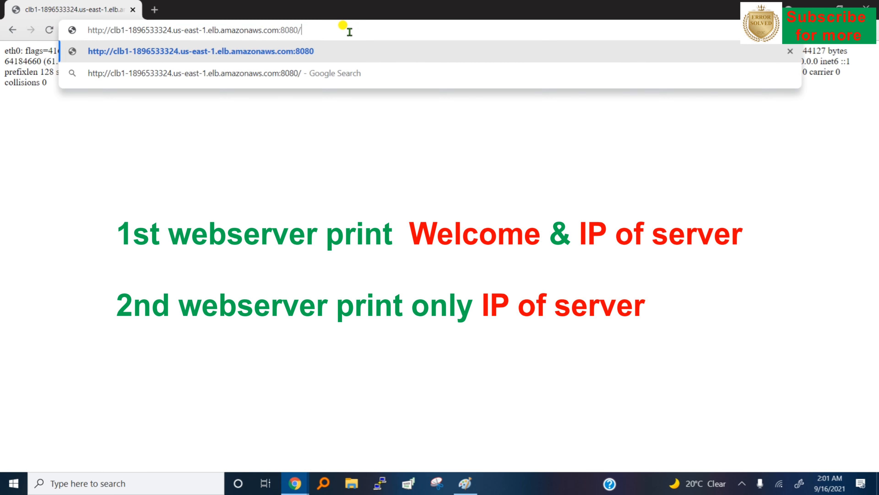
key("Return")
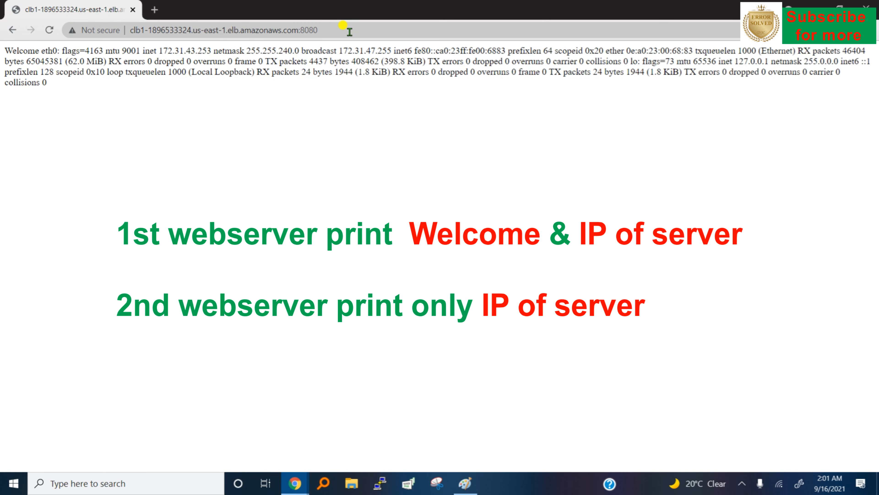
left_click(349, 31)
key("Return")
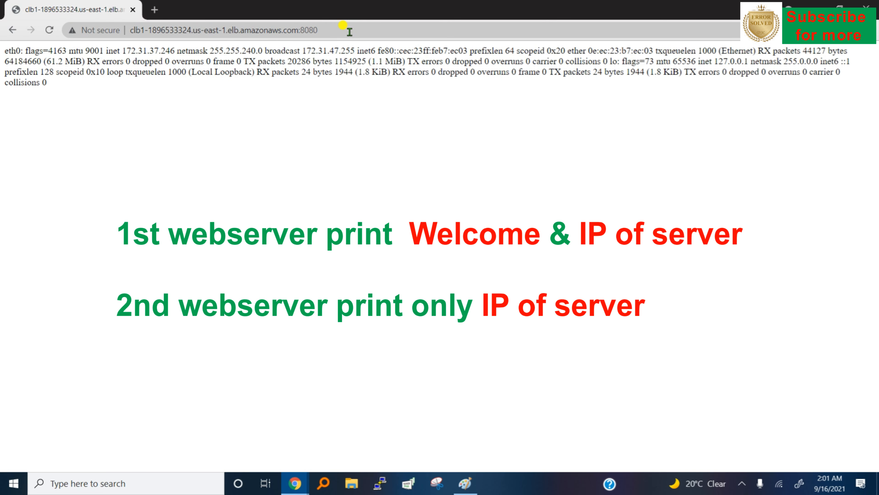
left_click(350, 31)
key("Return")
left_click(350, 32)
key("Return")
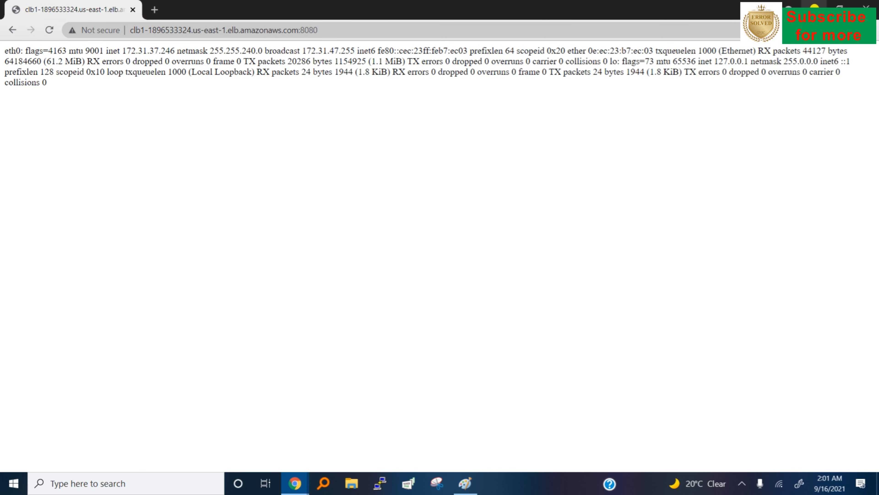
left_click(865, 7)
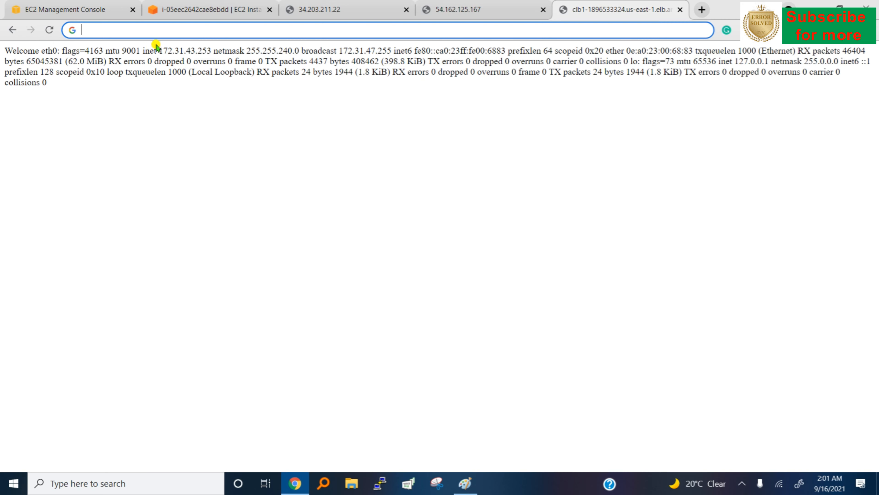
Step: Remove instance i-0453a85556094f718 from CLB1 in the EC2 console and confirm the removal
left_click(83, 6)
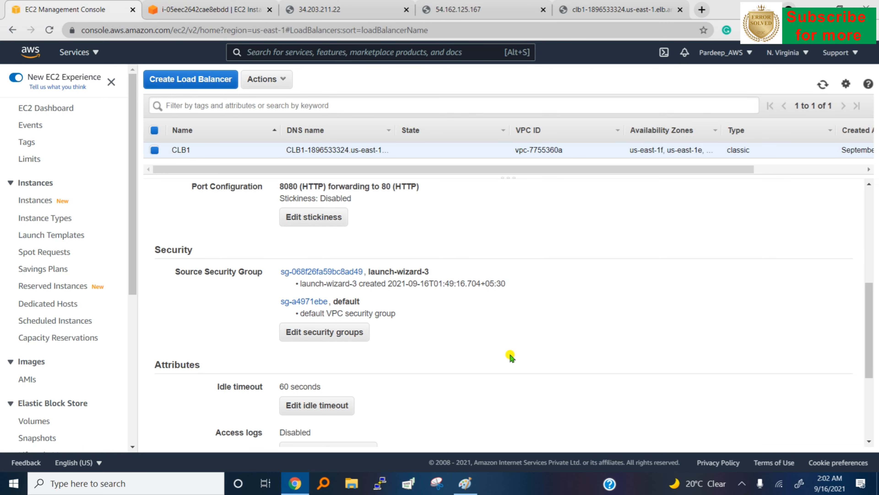
scroll(511, 357, "up", 6)
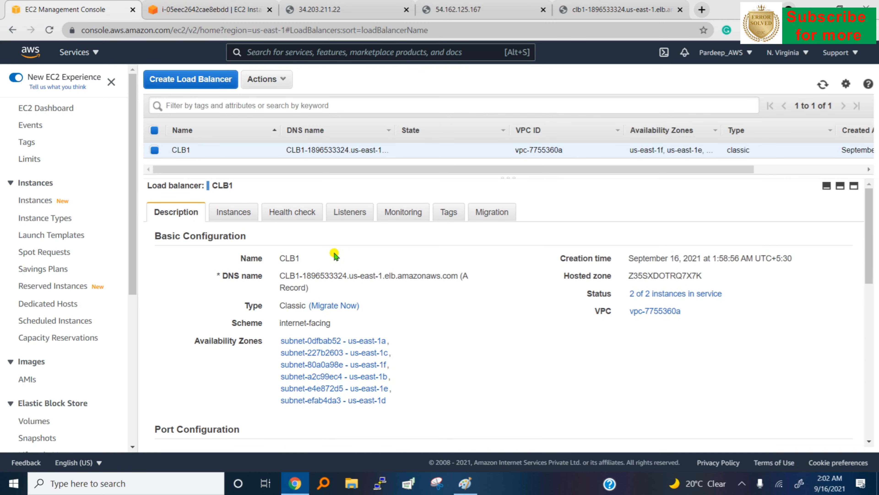
left_click(243, 210)
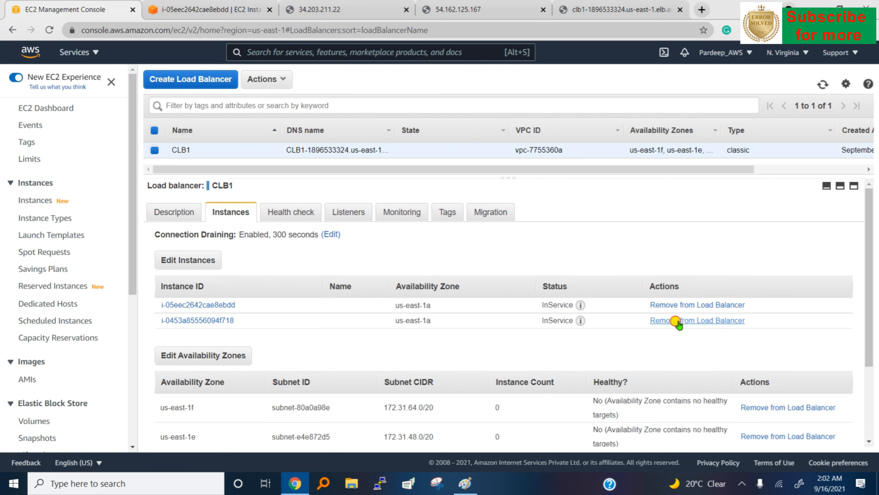
left_click(676, 320)
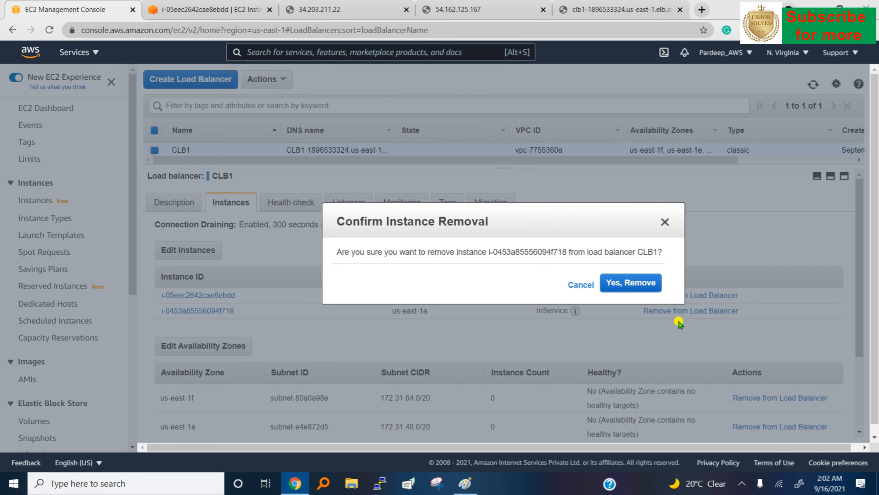
left_click(624, 282)
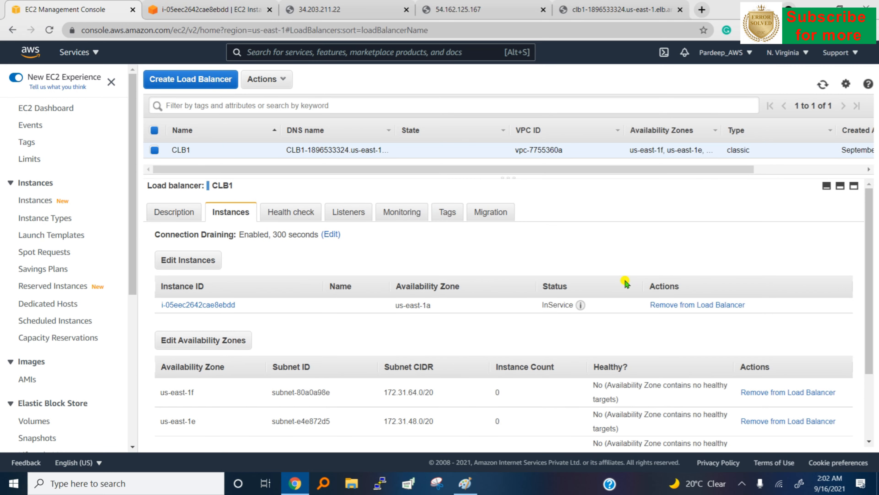